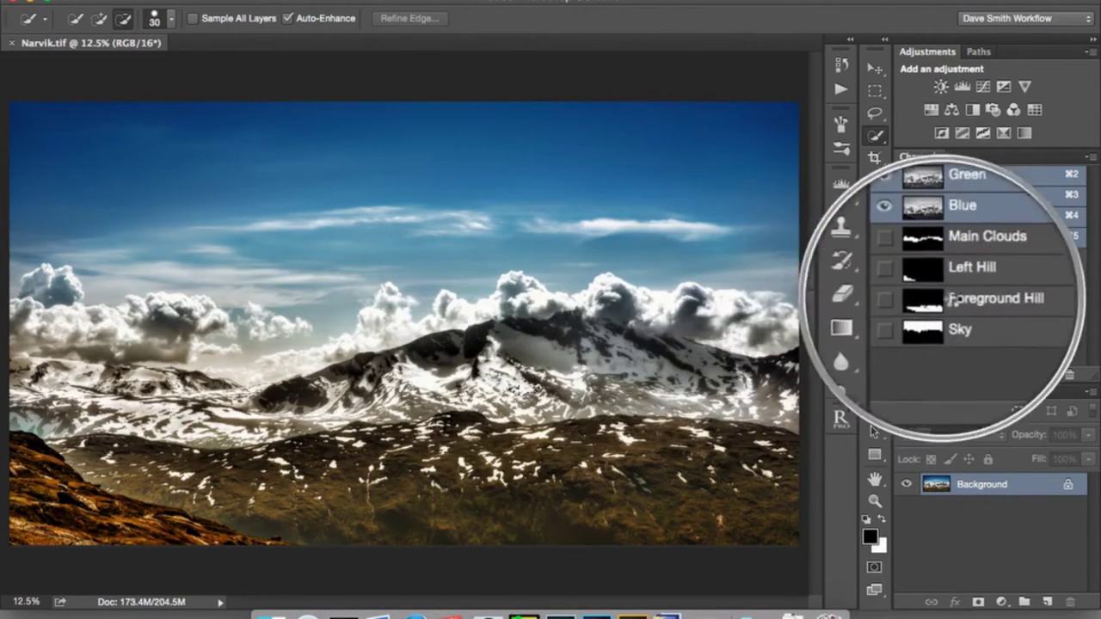
# Load a saved alpha channel as a selection, then ready Quick Selection with a 30-pixel brush and Auto-Enhance.
pyautogui.keyDown('super'); pyautogui.click(936, 297); pyautogui.keyUp('super')
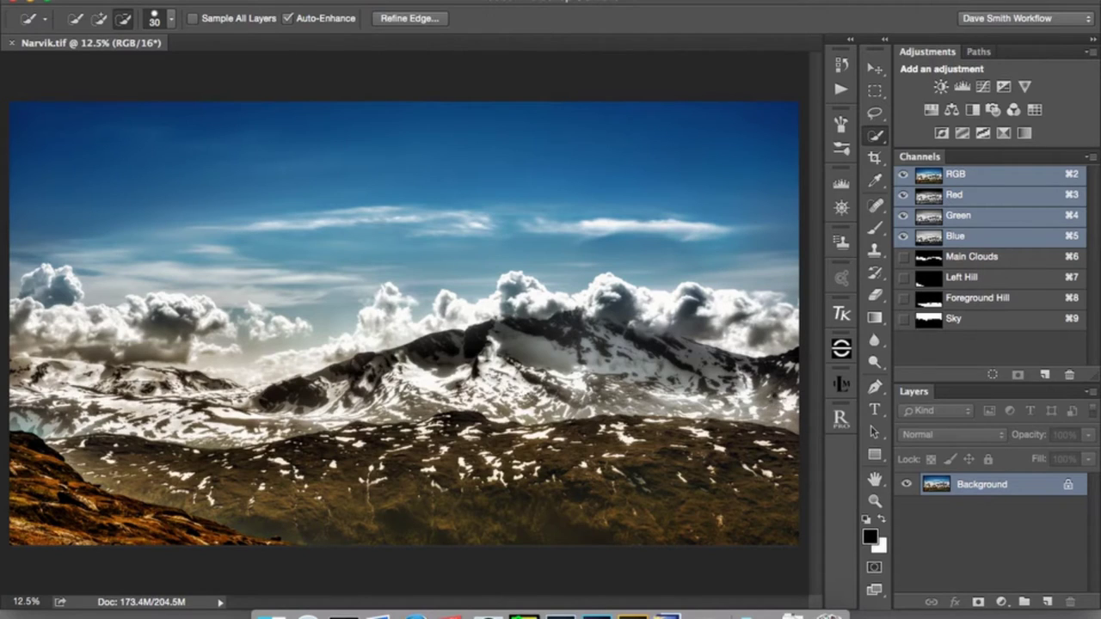
pyautogui.click(778, 402)
pyautogui.click(266, 420)
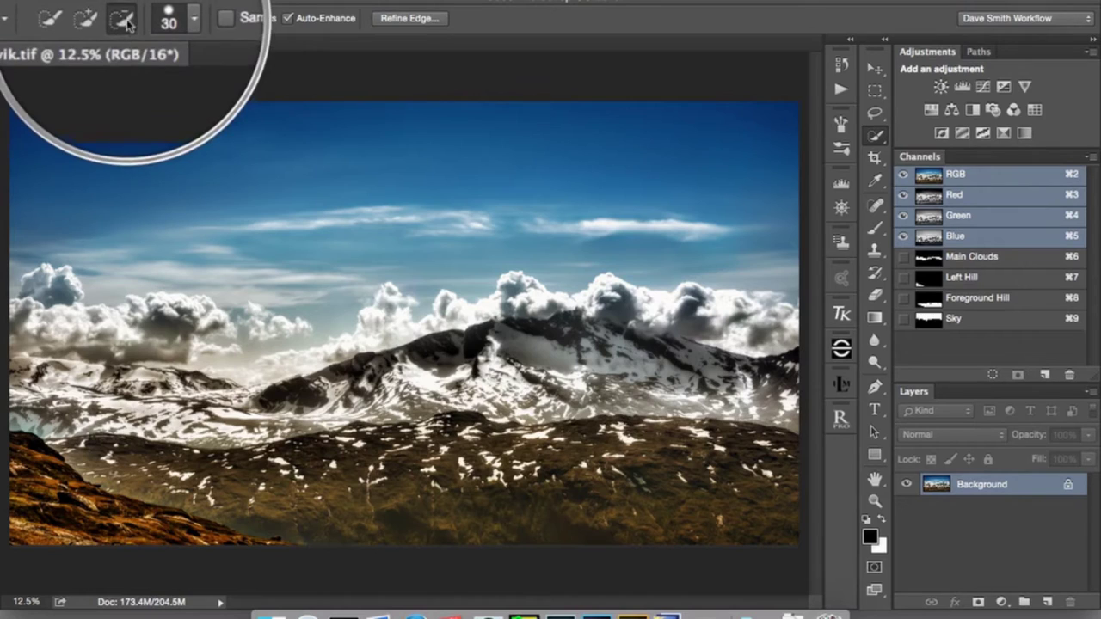
# Switch Quick Selection to Add mode and paint from the left edge across the snowy ridge.
pyautogui.click(103, 21)
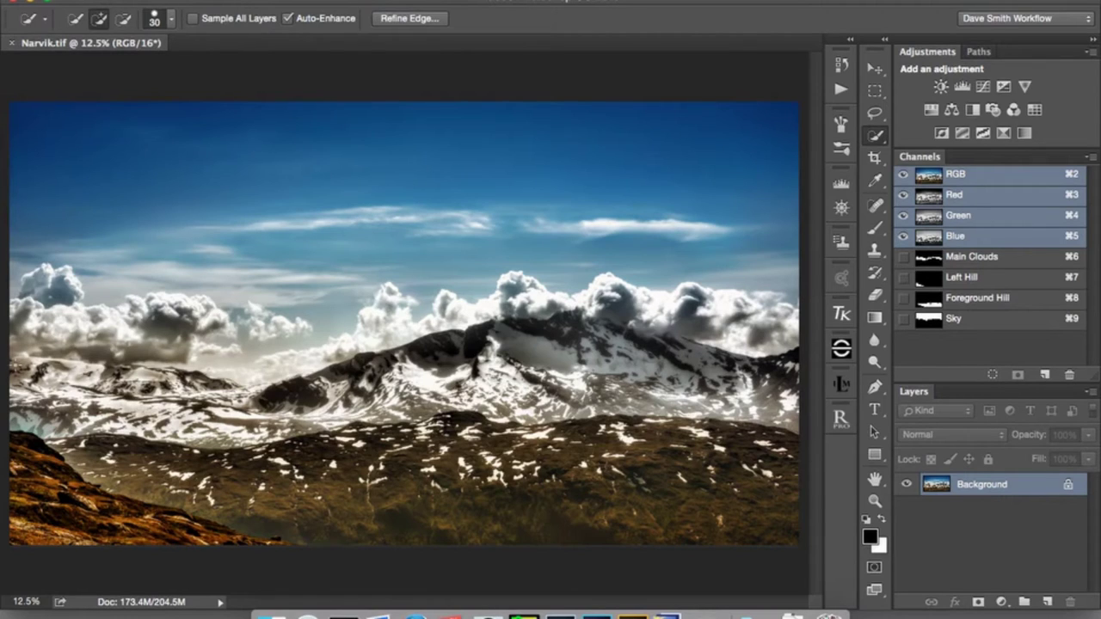
pyautogui.moveTo(13, 366)
pyautogui.mouseDown()
pyautogui.moveTo(98, 367)
pyautogui.moveTo(333, 422)
pyautogui.moveTo(795, 400)
pyautogui.moveTo(796, 361)
pyautogui.mouseUp()
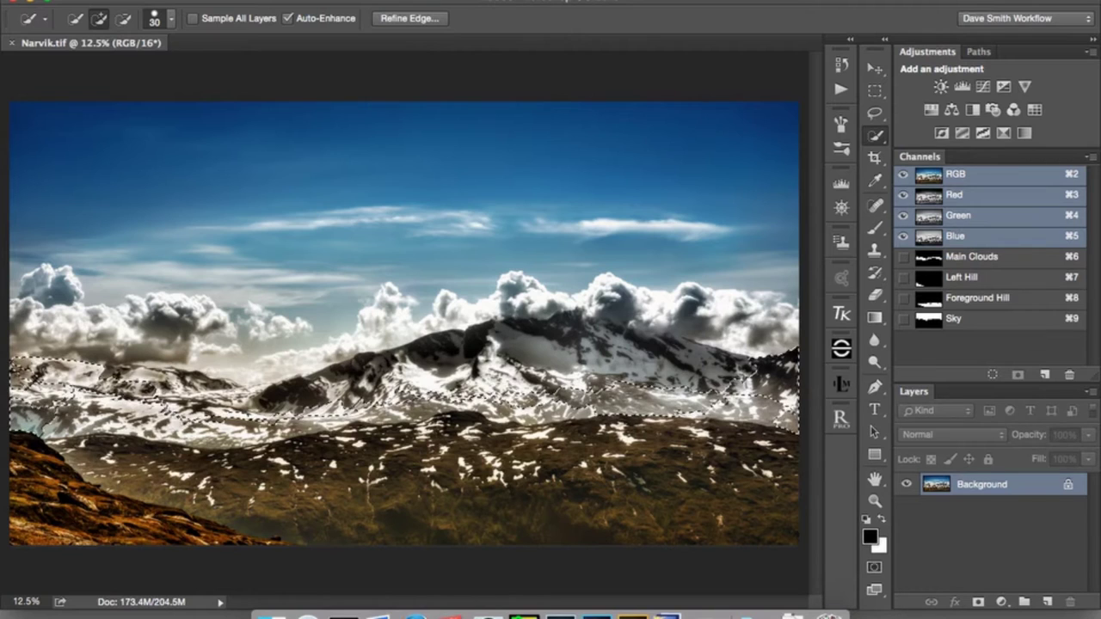
# Add a sky patch and the area near the left clouds to the selection, then deselect everything.
pyautogui.click(280, 127)
pyautogui.moveTo(261, 355); pyautogui.dragTo(273, 343)
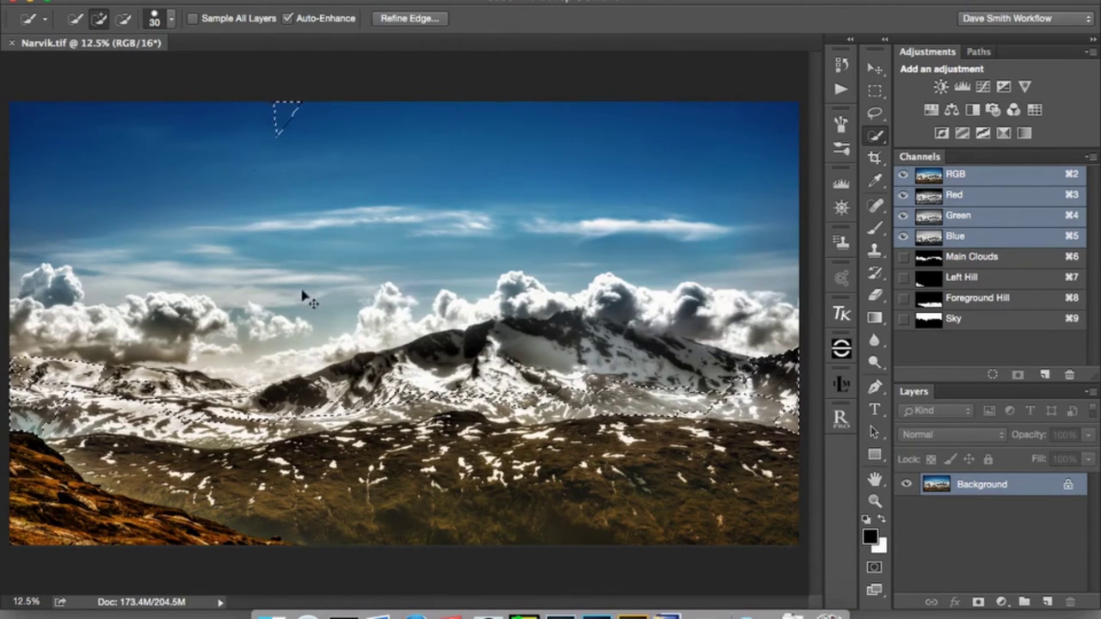
pyautogui.press('super+d')
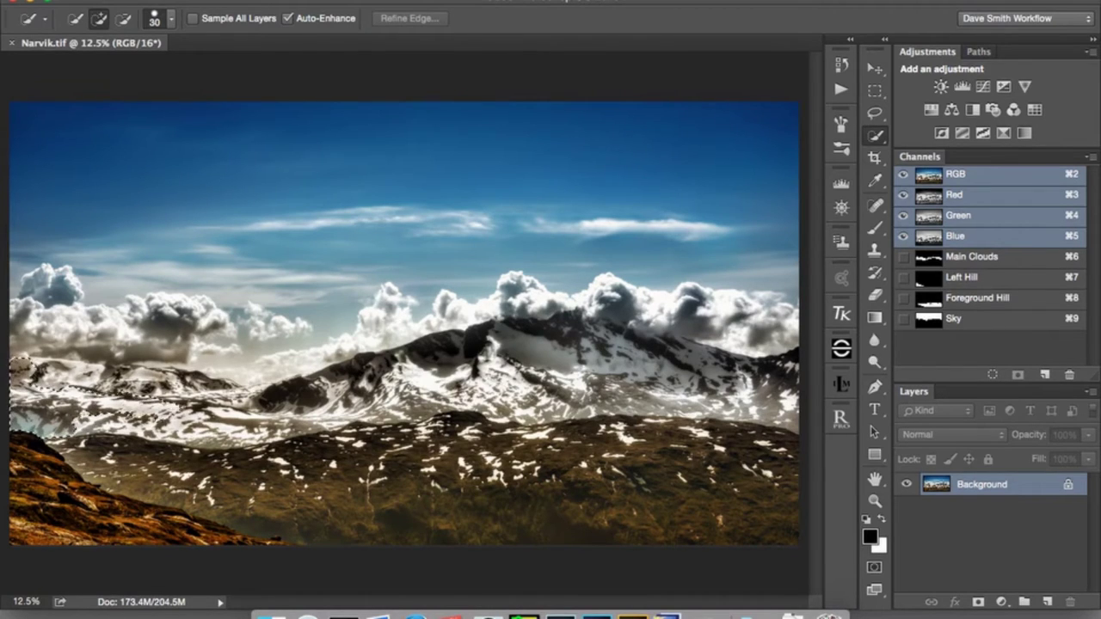
# Paint from the dark hill along the ridge to the central peak, selecting the snowy mountain band.
pyautogui.click(297, 394)
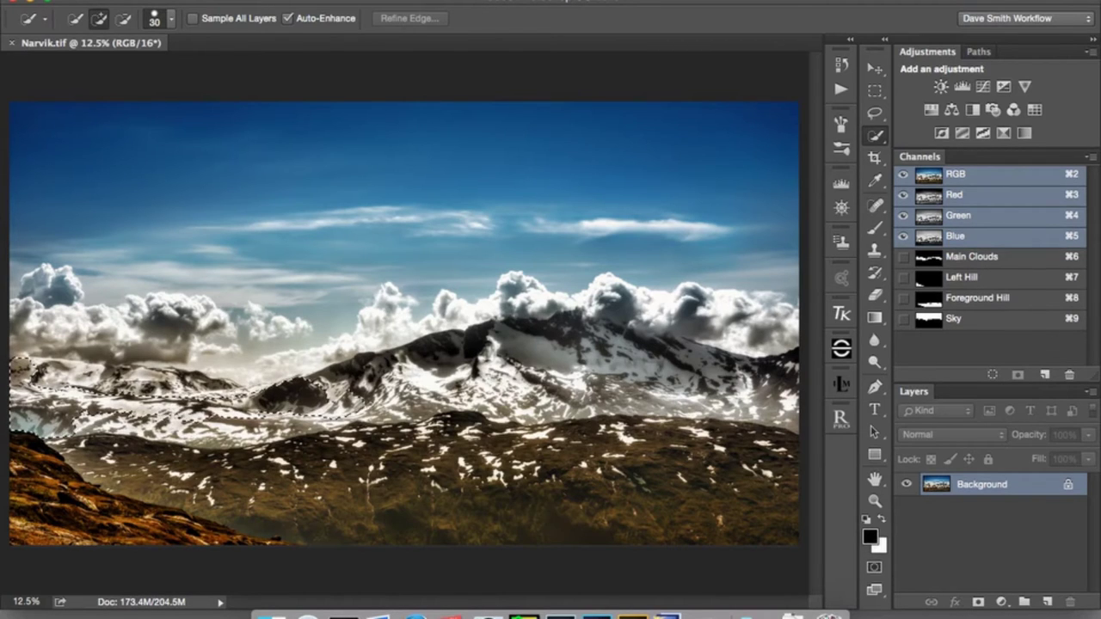
pyautogui.moveTo(344, 398)
pyautogui.mouseDown()
pyautogui.moveTo(481, 400)
pyautogui.moveTo(516, 366)
pyautogui.moveTo(559, 349)
pyautogui.moveTo(656, 396)
pyautogui.moveTo(796, 383)
pyautogui.mouseUp()
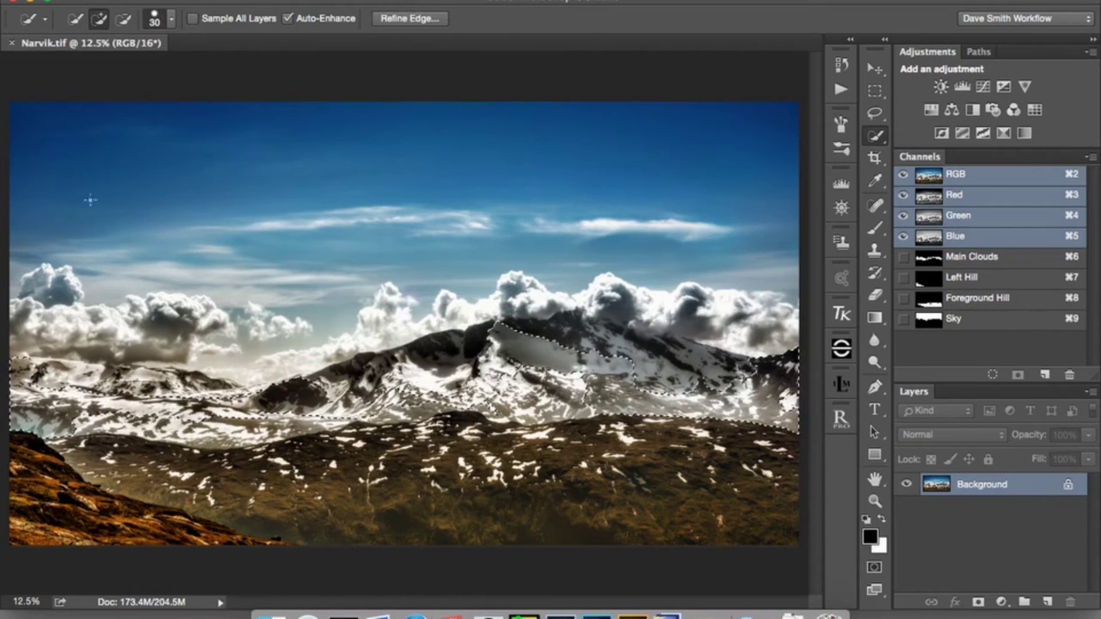
pyautogui.click(568, 383)
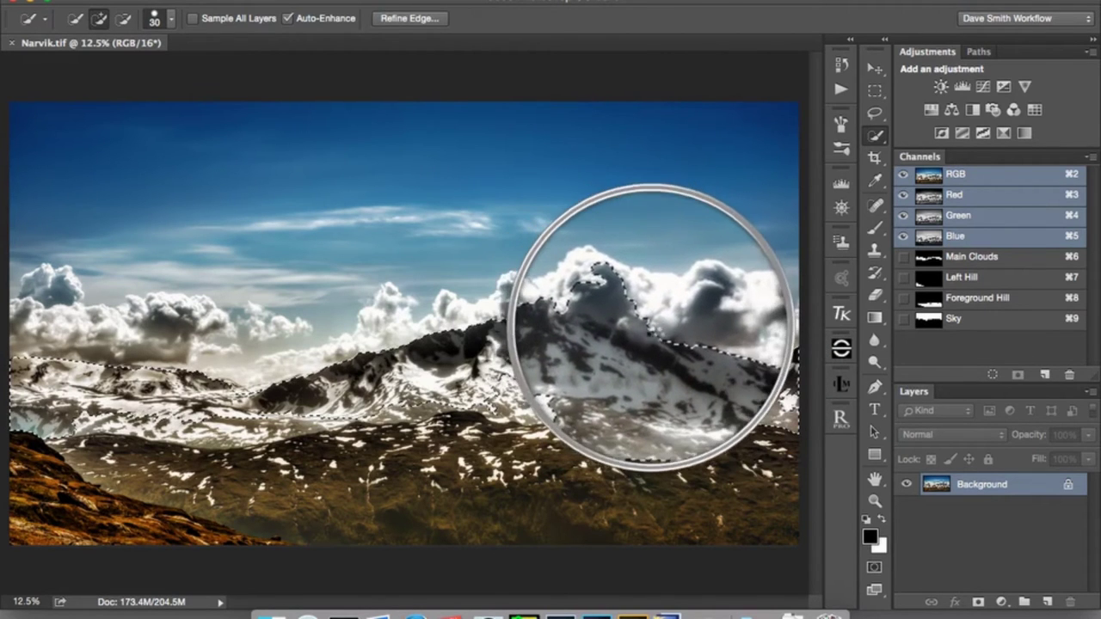
pyautogui.click(676, 341)
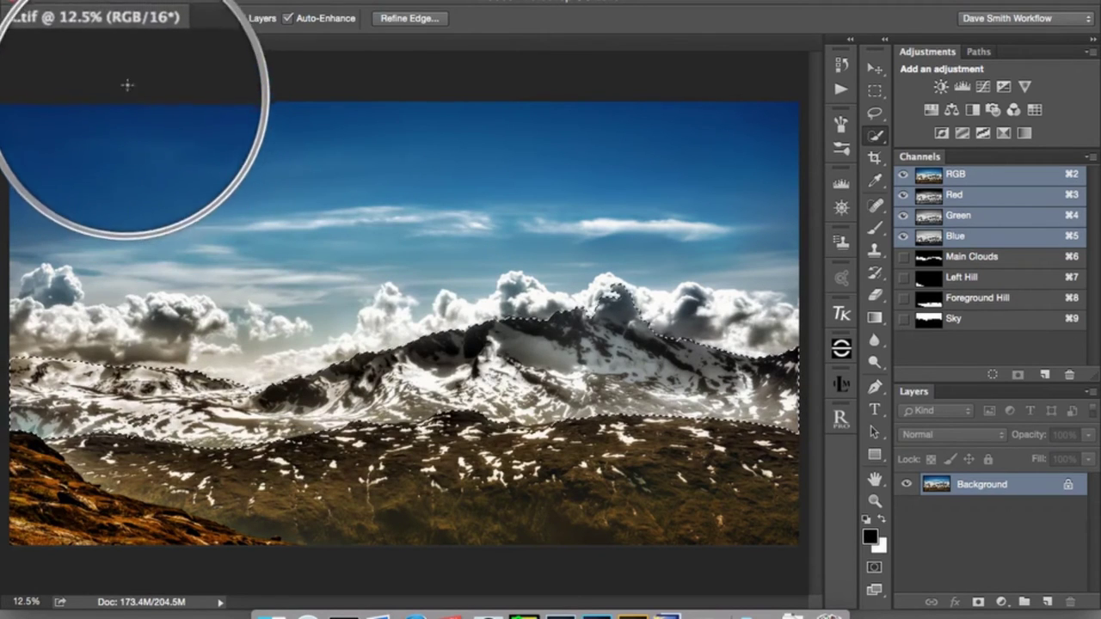
# Switch the Quick Selection brush to Subtract from Selection mode.
pyautogui.click(125, 20)
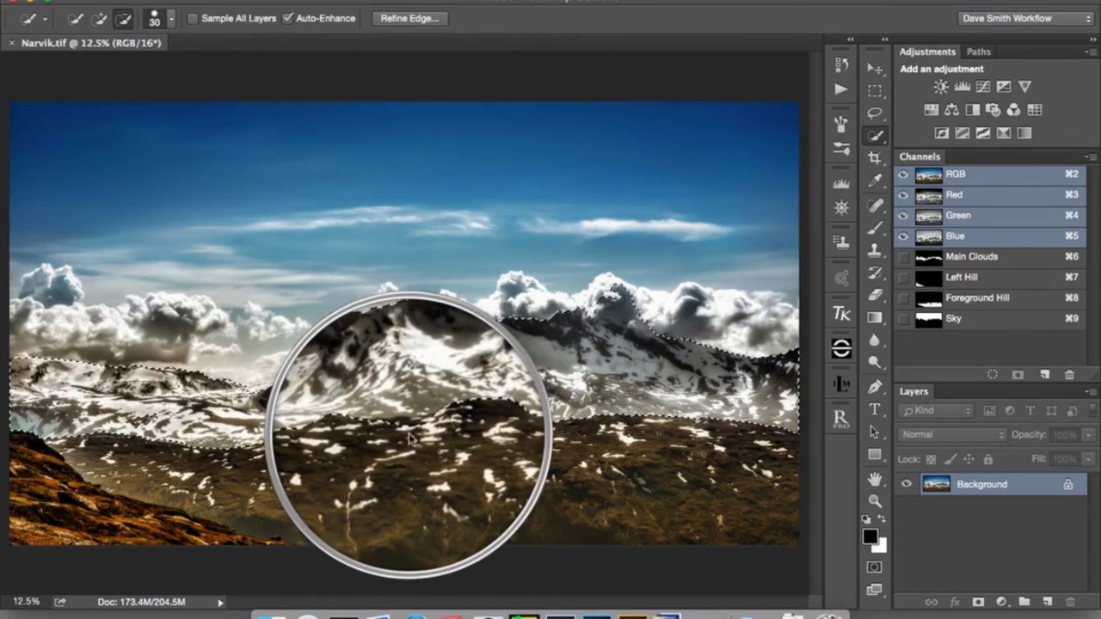
# Subtract the lower hillside and a stray area so the selection hugs the ridge line.
pyautogui.moveTo(393, 423); pyautogui.dragTo(411, 434)
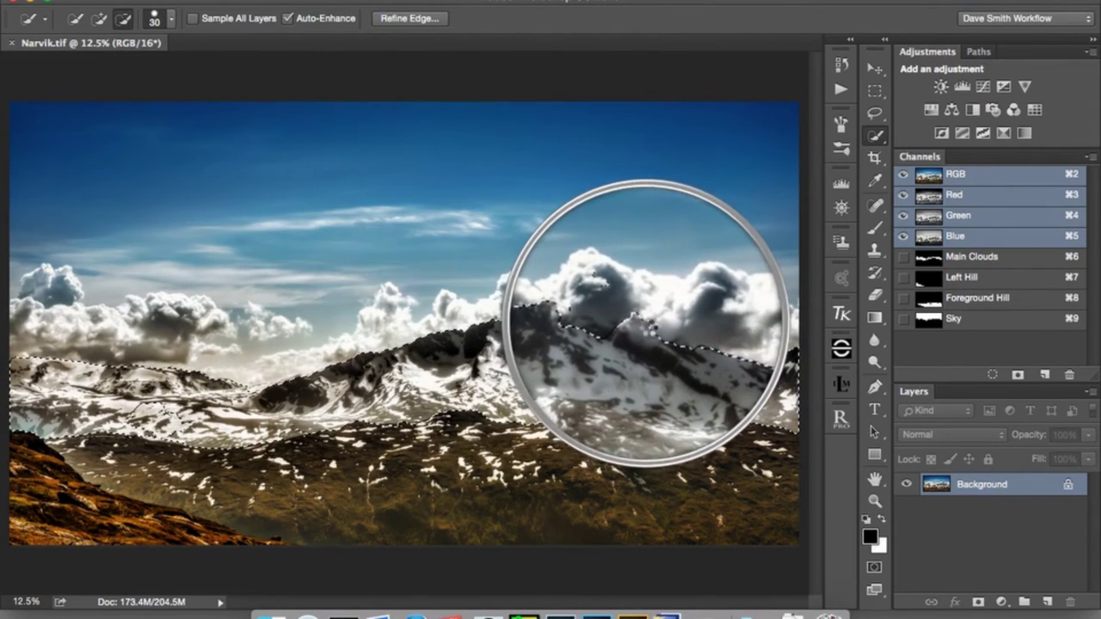
pyautogui.click(616, 322)
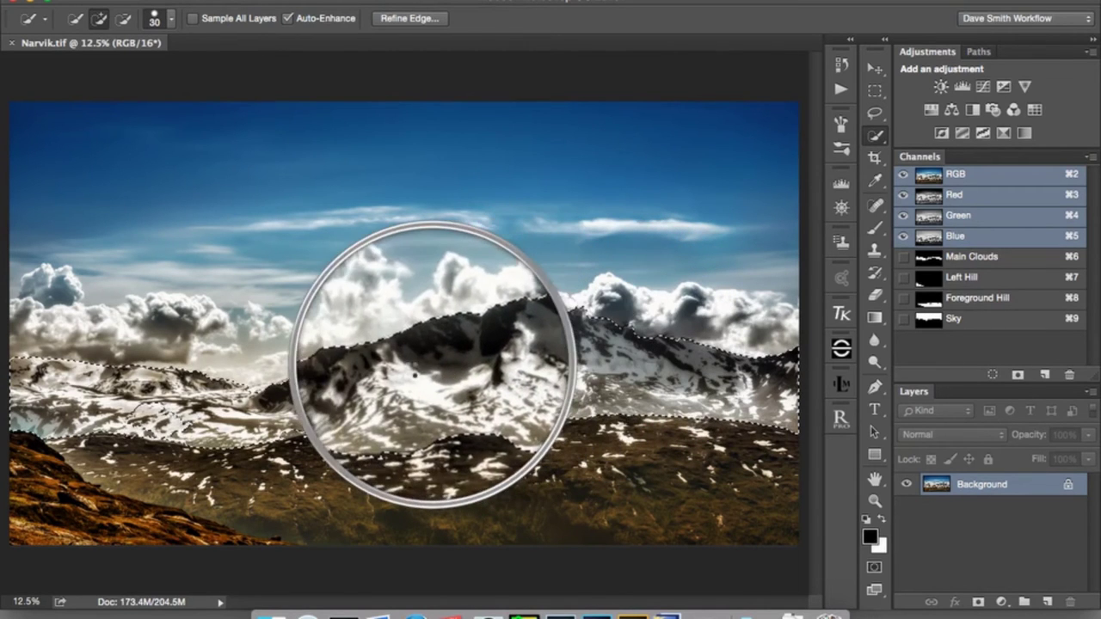
# Paint across the snowy mountain band to add it back into the selection.
pyautogui.moveTo(414, 376); pyautogui.dragTo(332, 370)
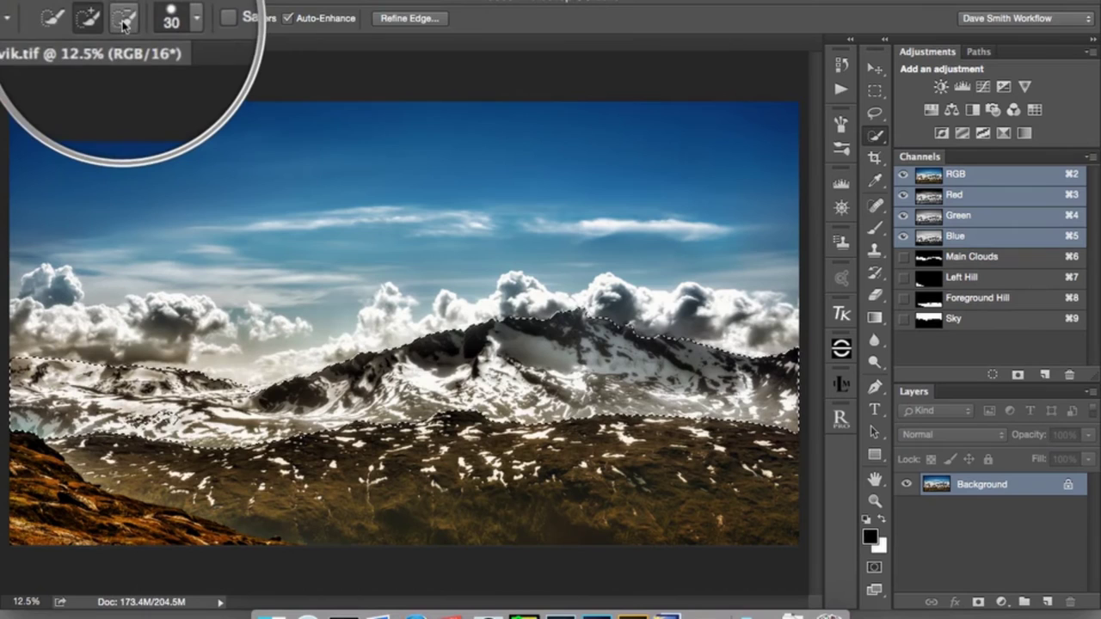
# Set the Quick Selection options bar to Subtract from Selection.
pyautogui.click(123, 19)
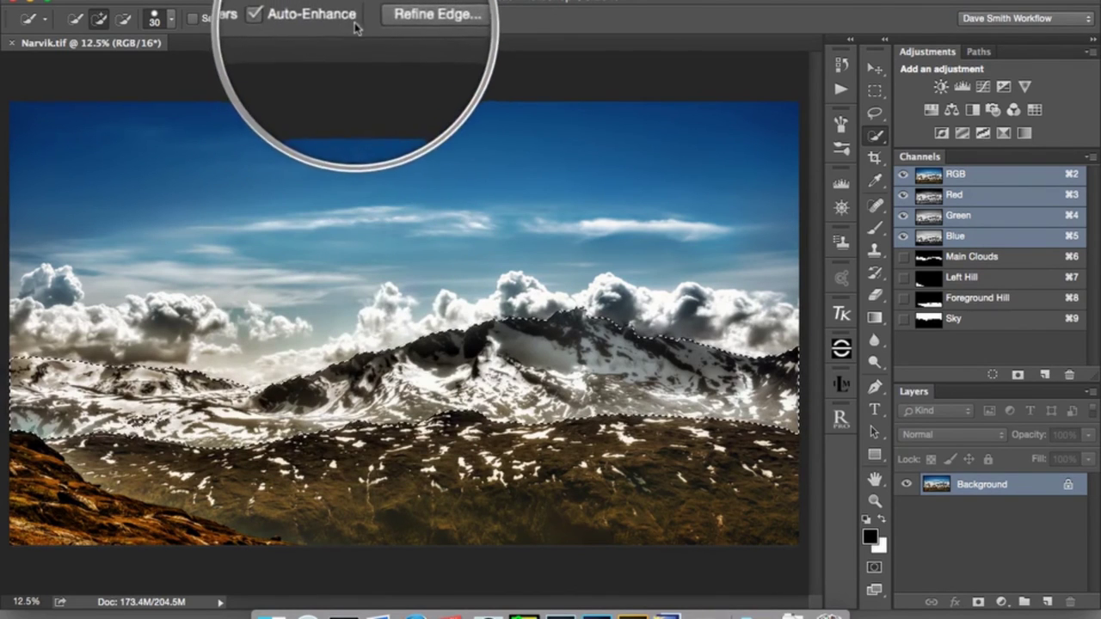
# Check the Main Clouds channel in the Load Selection dialog, then close it without loading.
pyautogui.click(379, 0)
pyautogui.press('Escape')
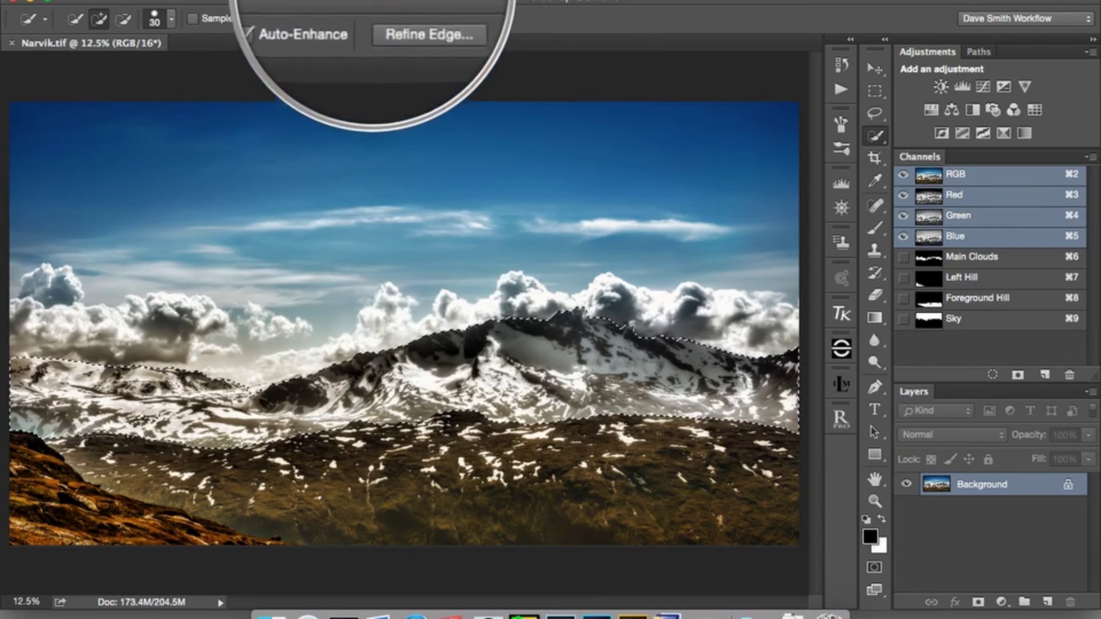
pyautogui.click(379, 0)
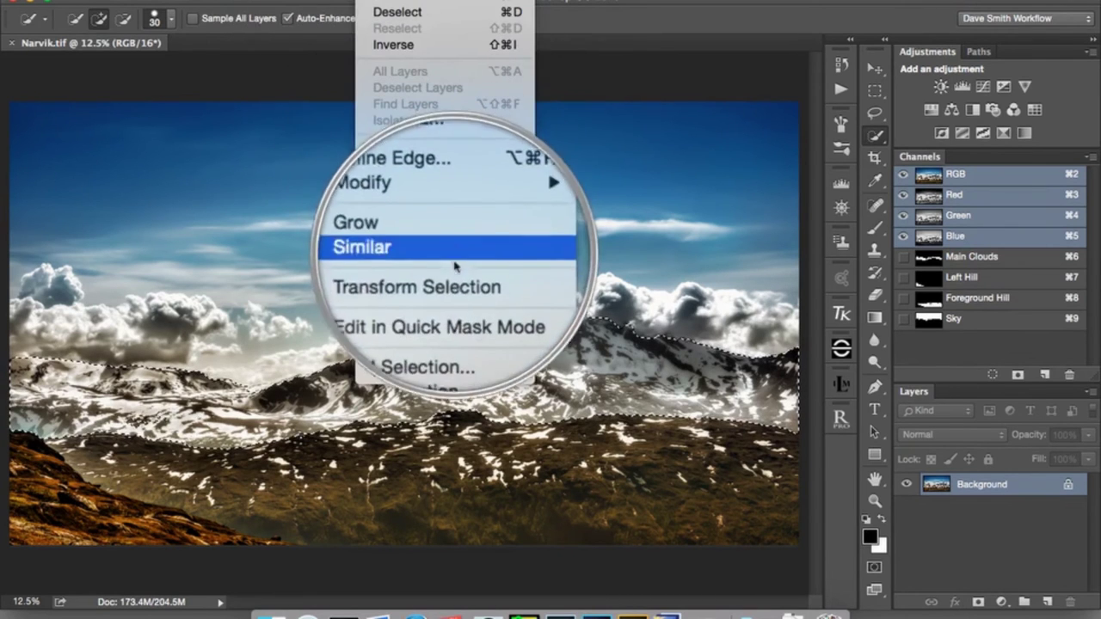
pyautogui.click(444, 326)
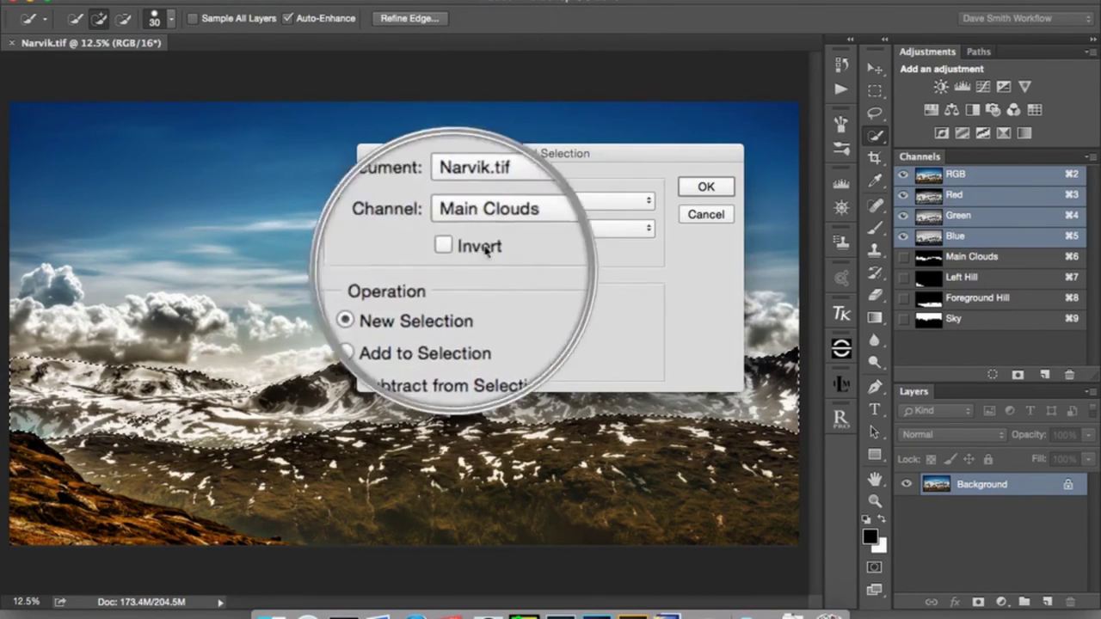
pyautogui.click(706, 187)
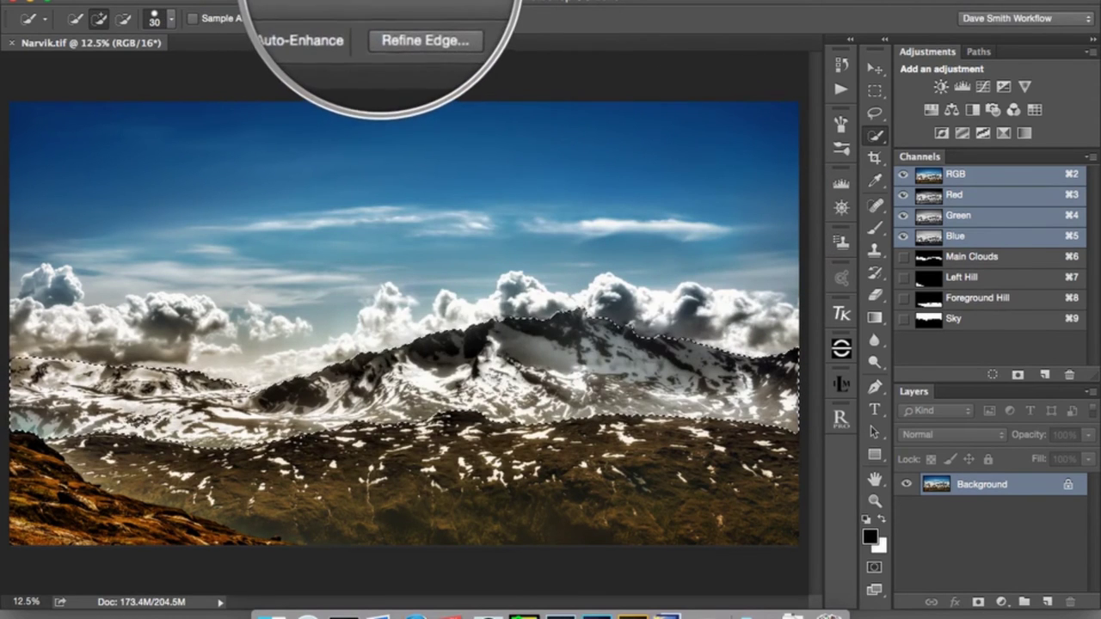
pyautogui.click(378, 2)
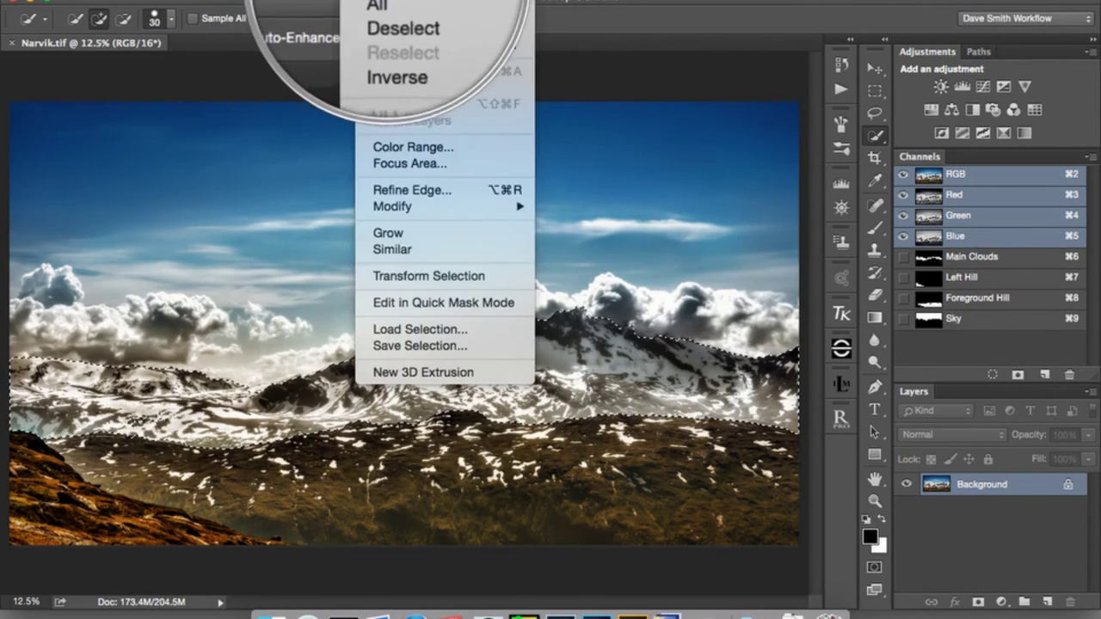
# Save the mountain selection as a new channel named 'Mountains', then deselect.
pyautogui.click(469, 352)
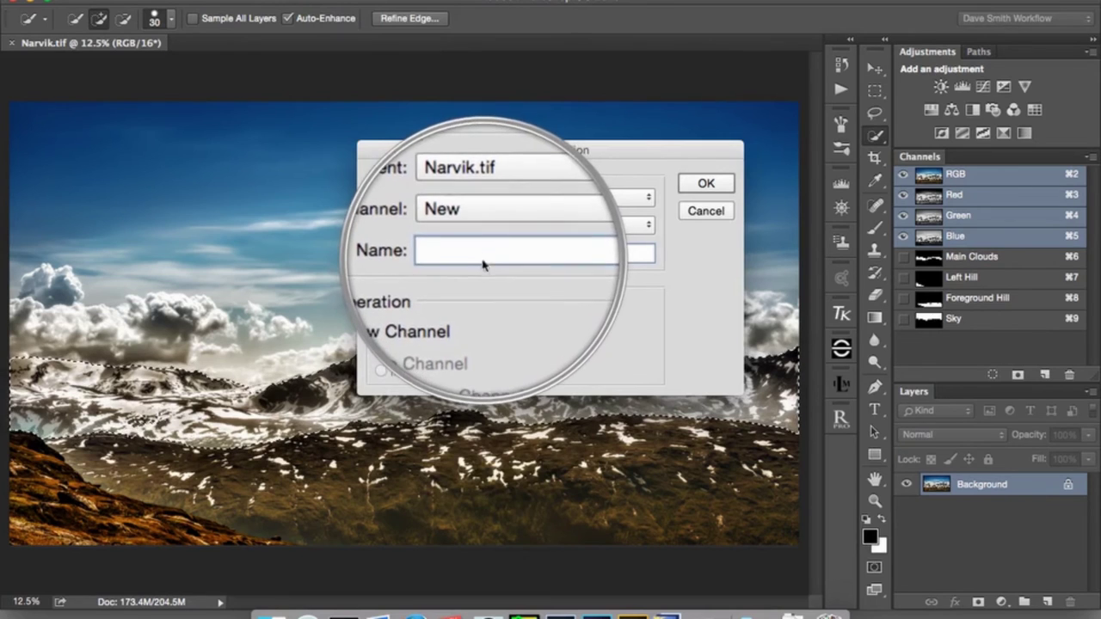
pyautogui.write('M')
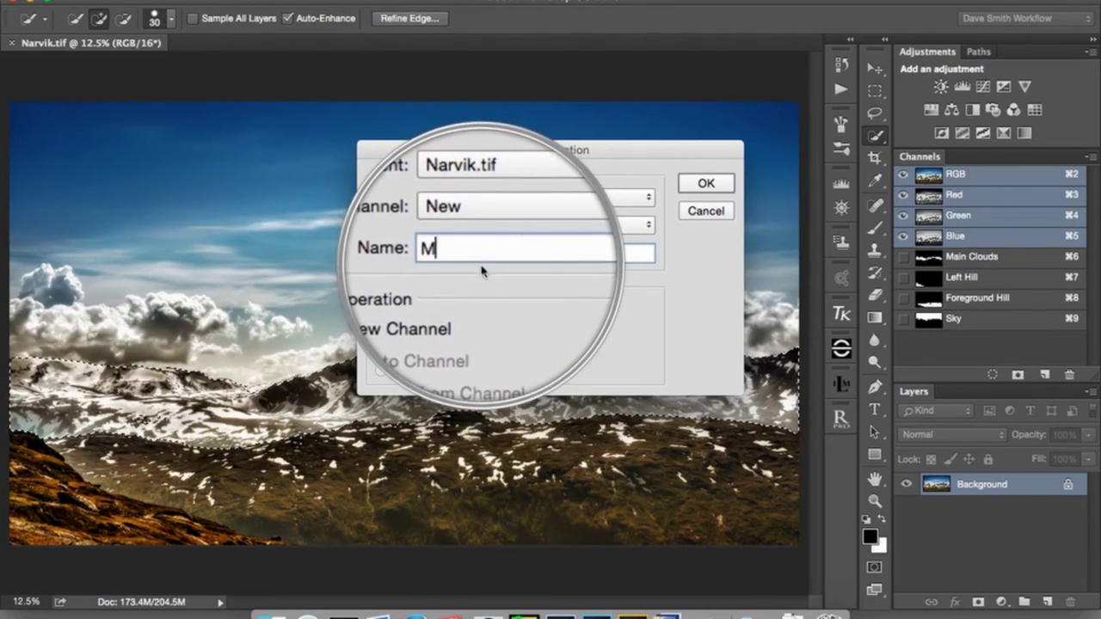
pyautogui.write('oun')
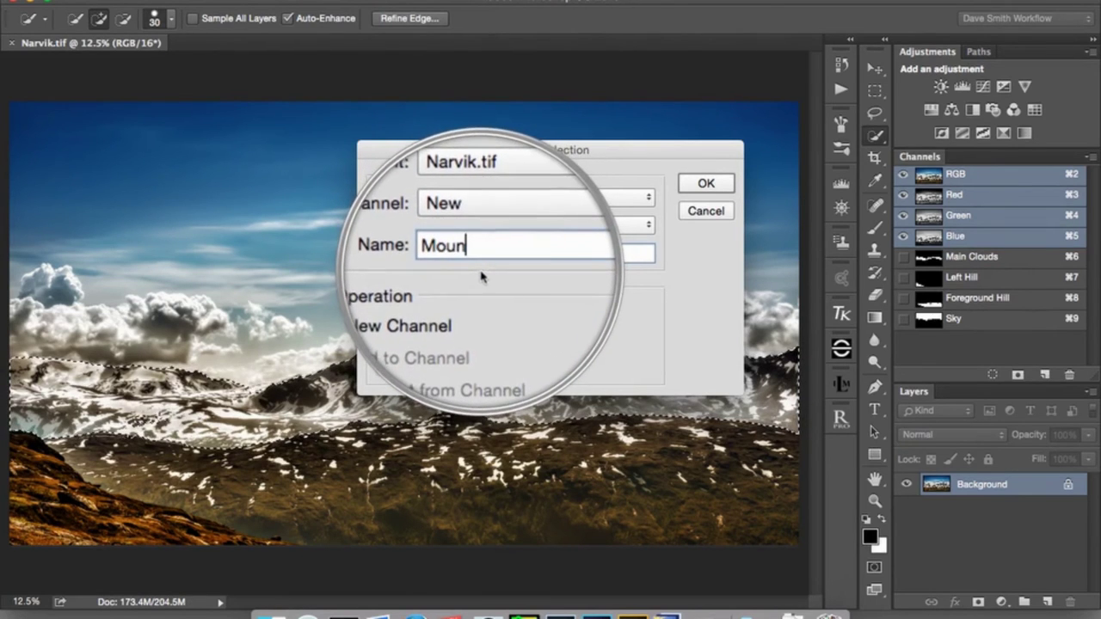
pyautogui.write('tains')
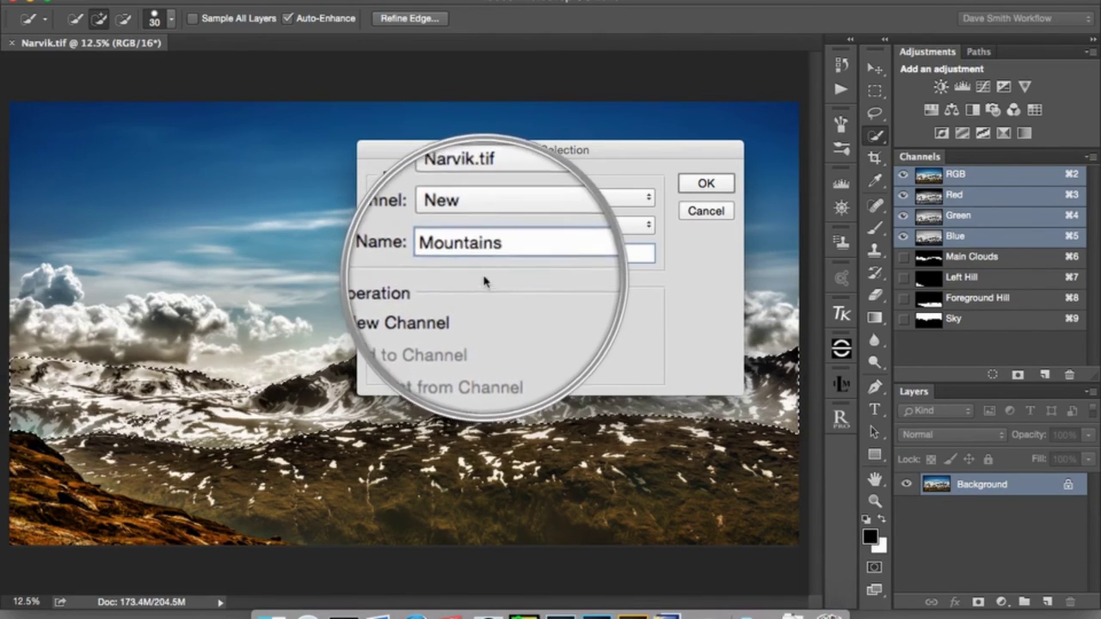
pyautogui.press('Return')
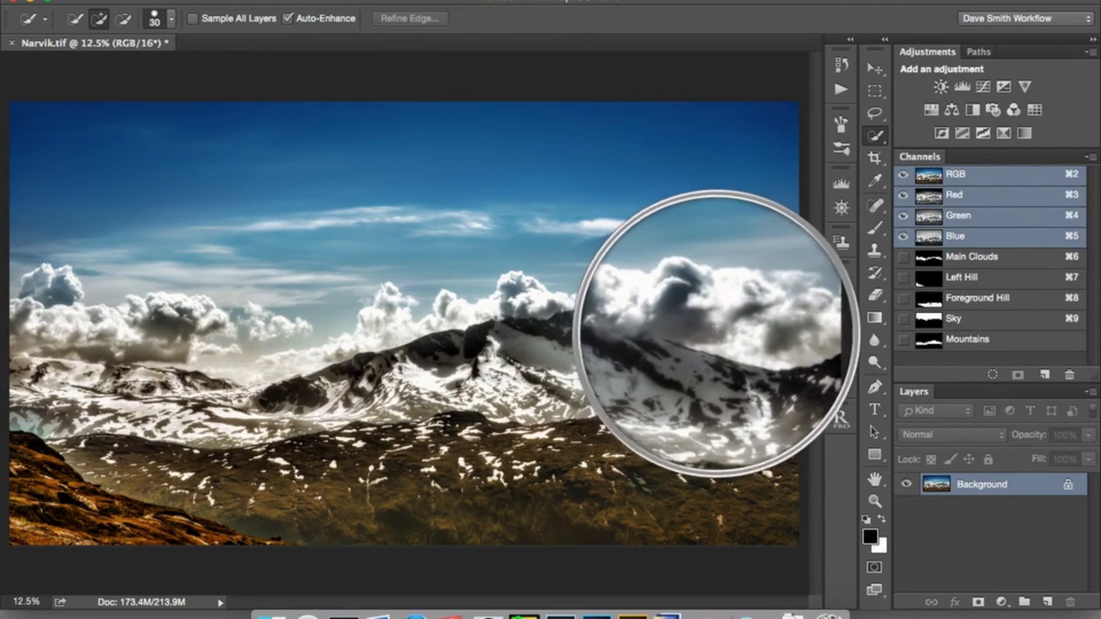
pyautogui.press('super+d')
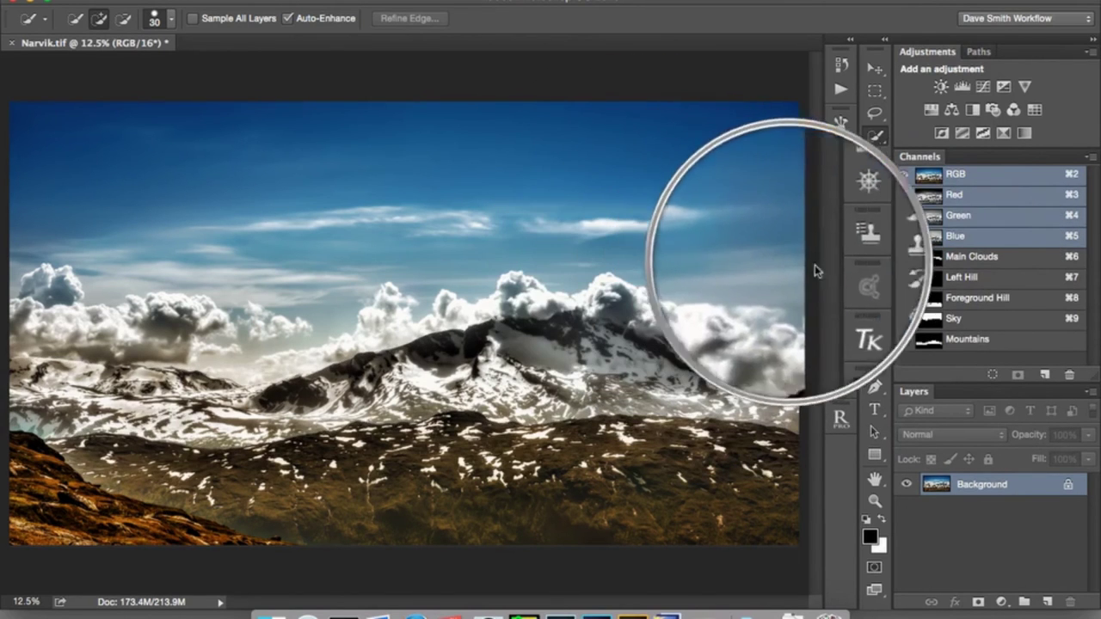
# Show the Mountains channel alone as a black-and-white mask and pick the Brush tool.
pyautogui.click(974, 344)
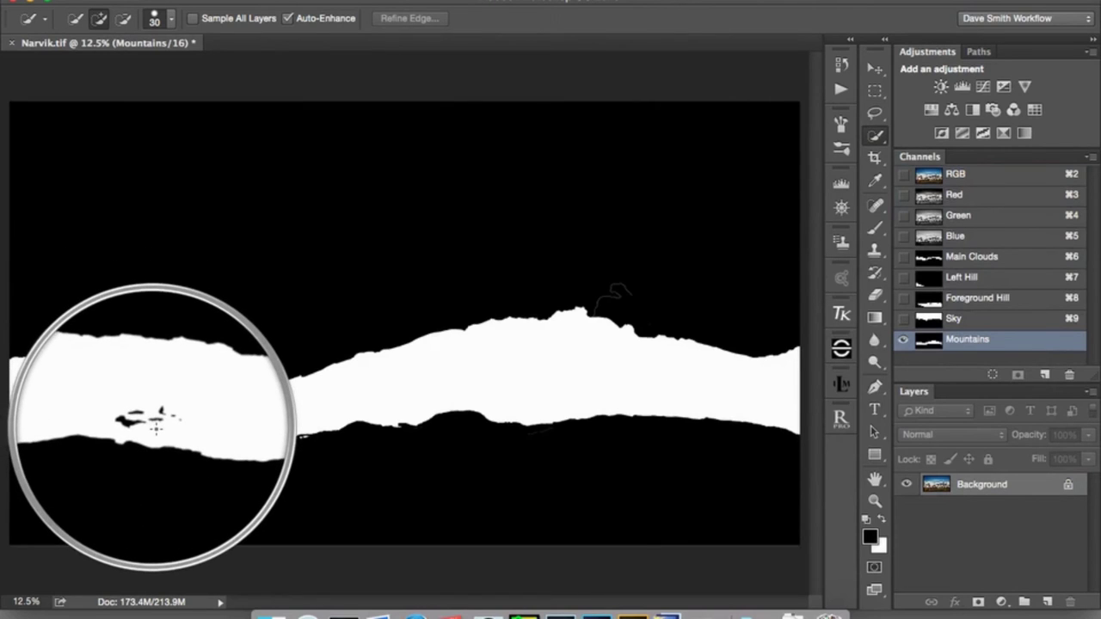
pyautogui.press('b')
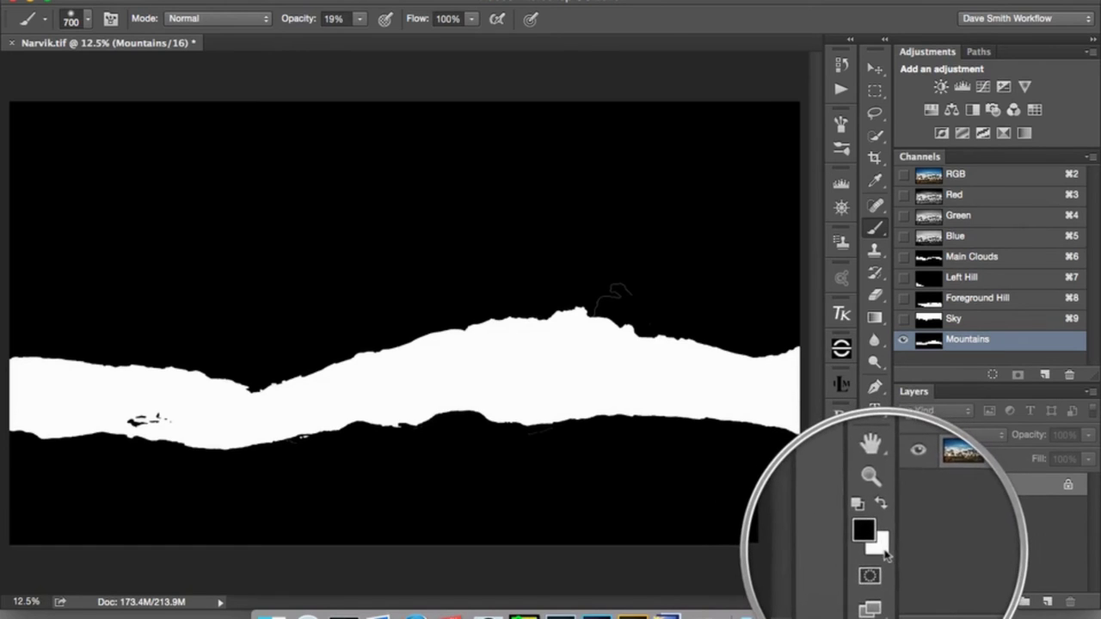
# Paint the black specks in the Mountains mask white with a 300-pixel brush at 100% opacity.
pyautogui.press('x')
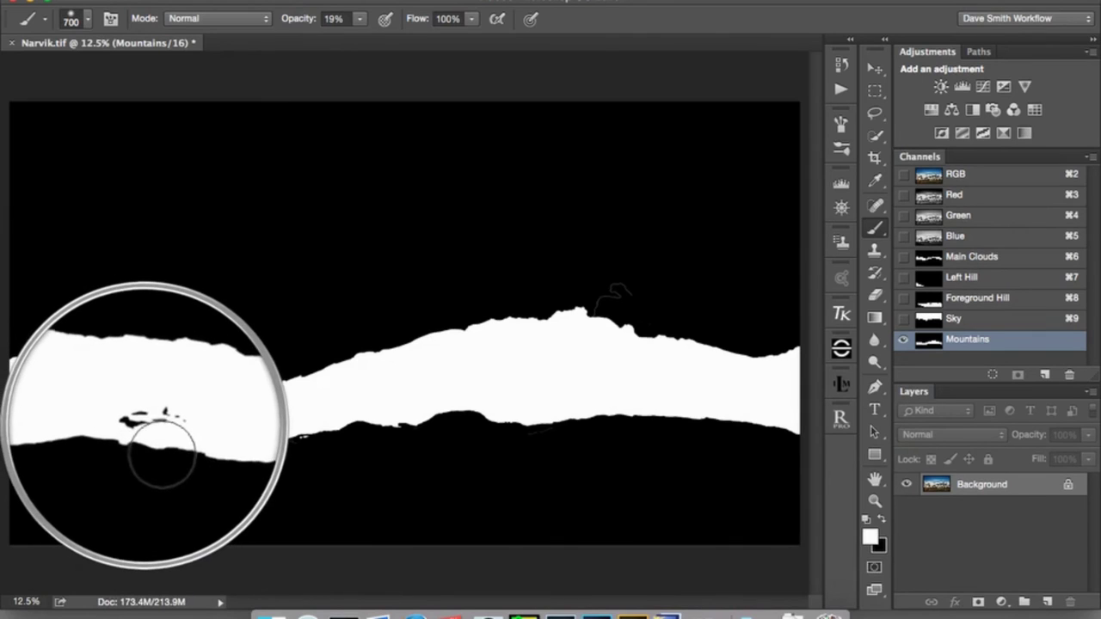
pyautogui.press('[')
pyautogui.press('[')
pyautogui.press('[')
pyautogui.press('[')
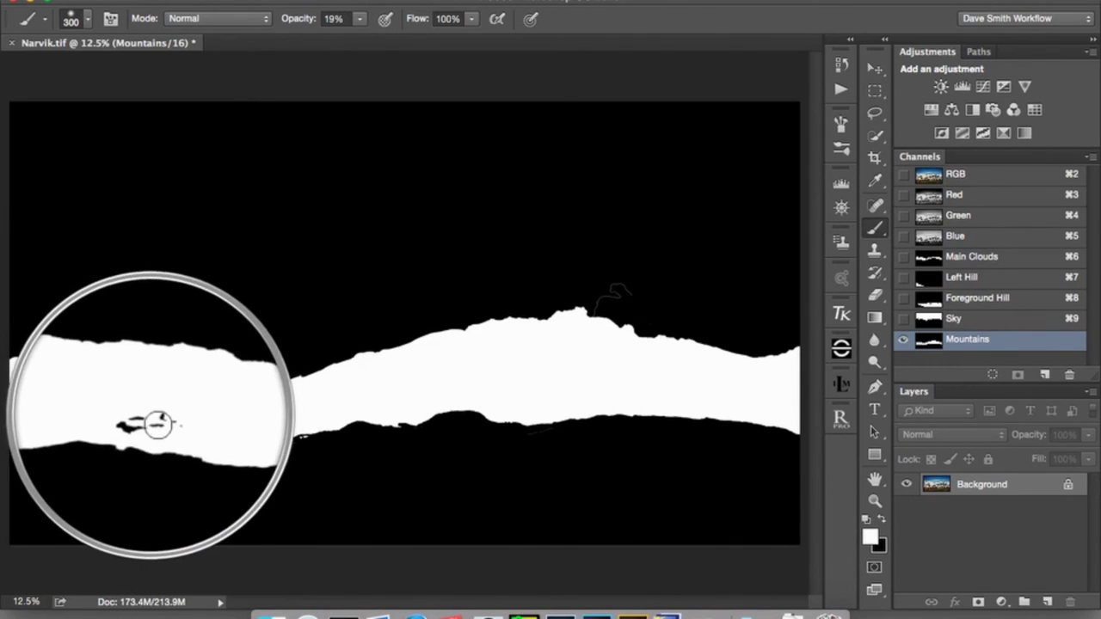
pyautogui.moveTo(153, 417)
pyautogui.mouseDown()
pyautogui.moveTo(152, 406)
pyautogui.moveTo(171, 411)
pyautogui.mouseUp()
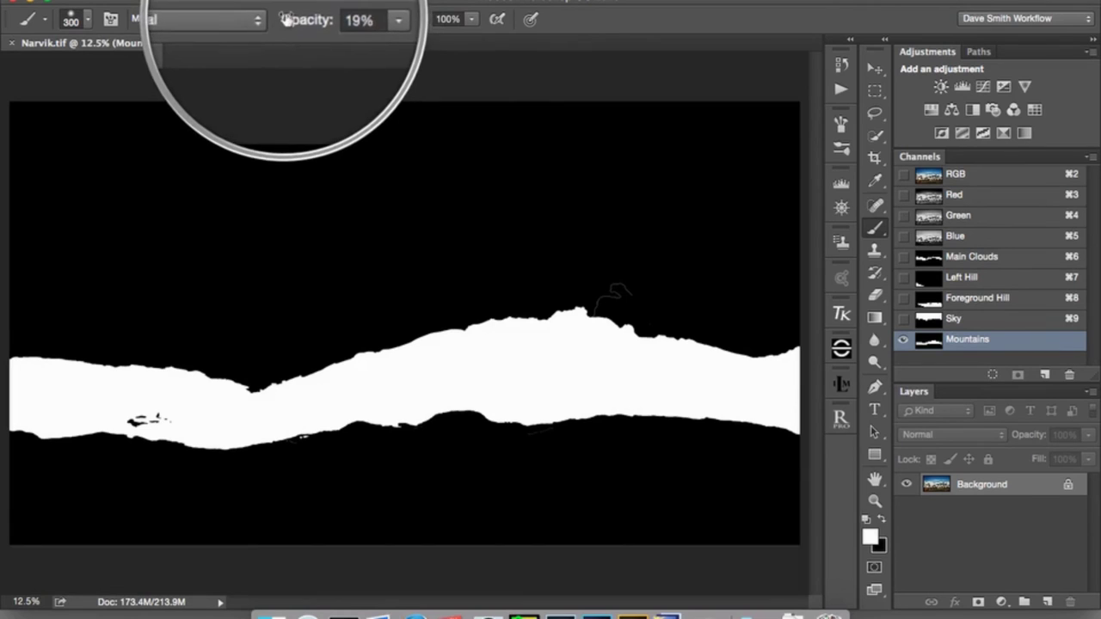
pyautogui.moveTo(292, 24); pyautogui.dragTo(396, 24)
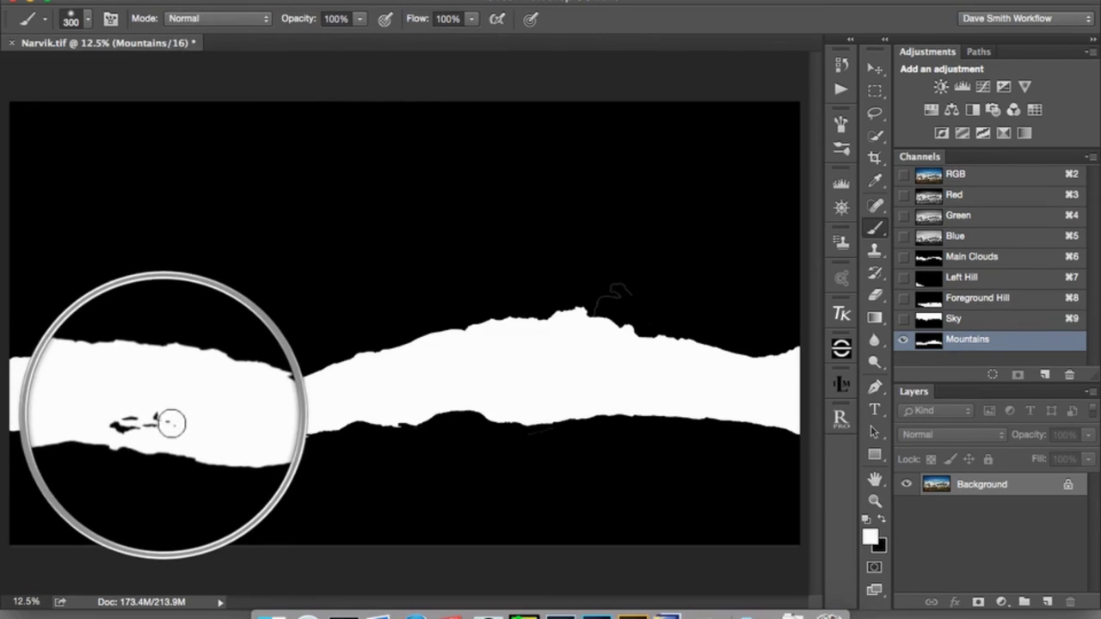
pyautogui.moveTo(177, 423); pyautogui.dragTo(144, 429)
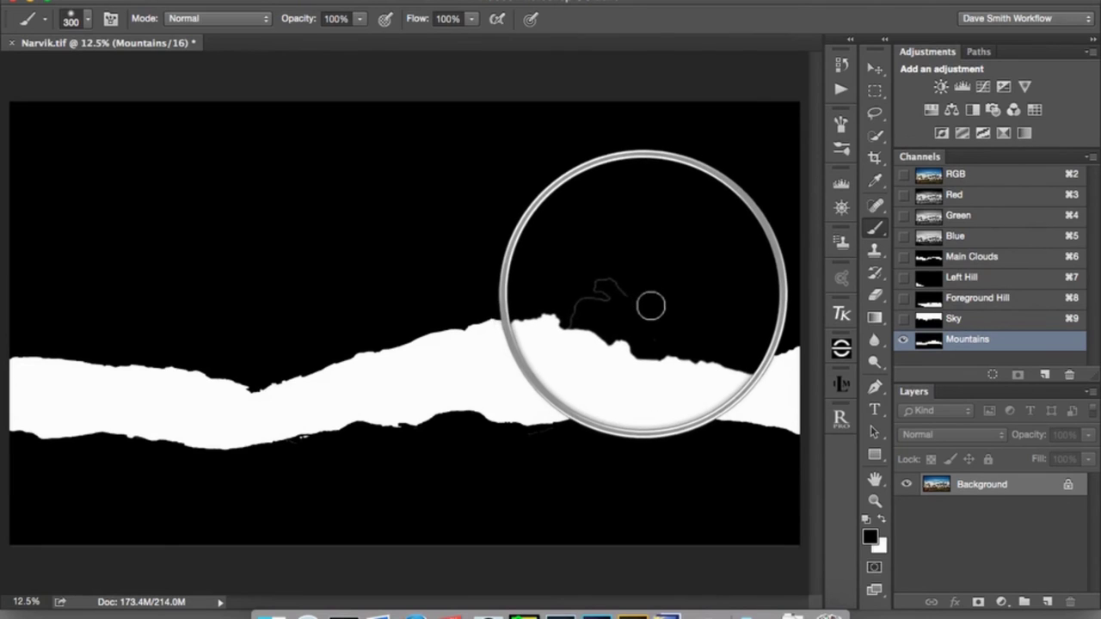
# Paint out the stray outline above the peak in black, then return to the RGB composite.
pyautogui.press('x')
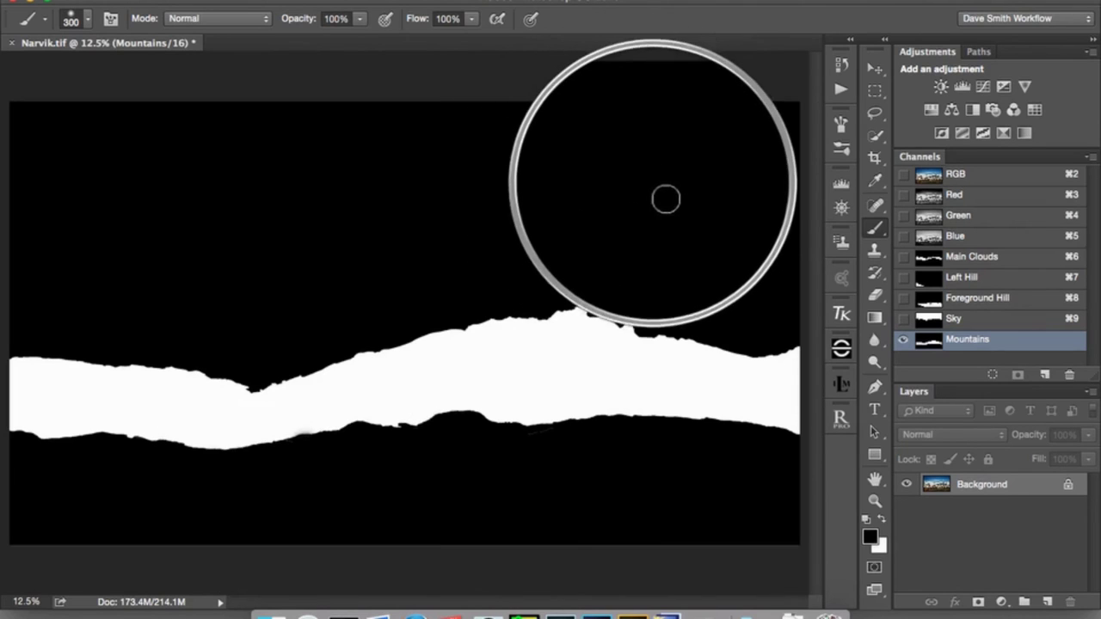
pyautogui.moveTo(666, 206); pyautogui.dragTo(538, 232)
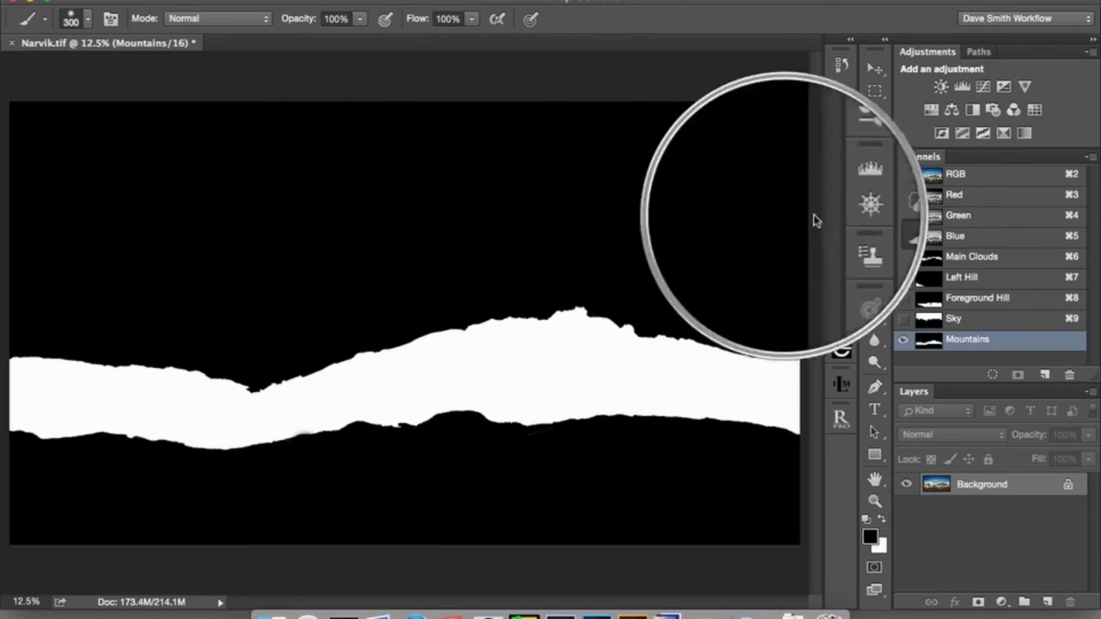
pyautogui.click(956, 175)
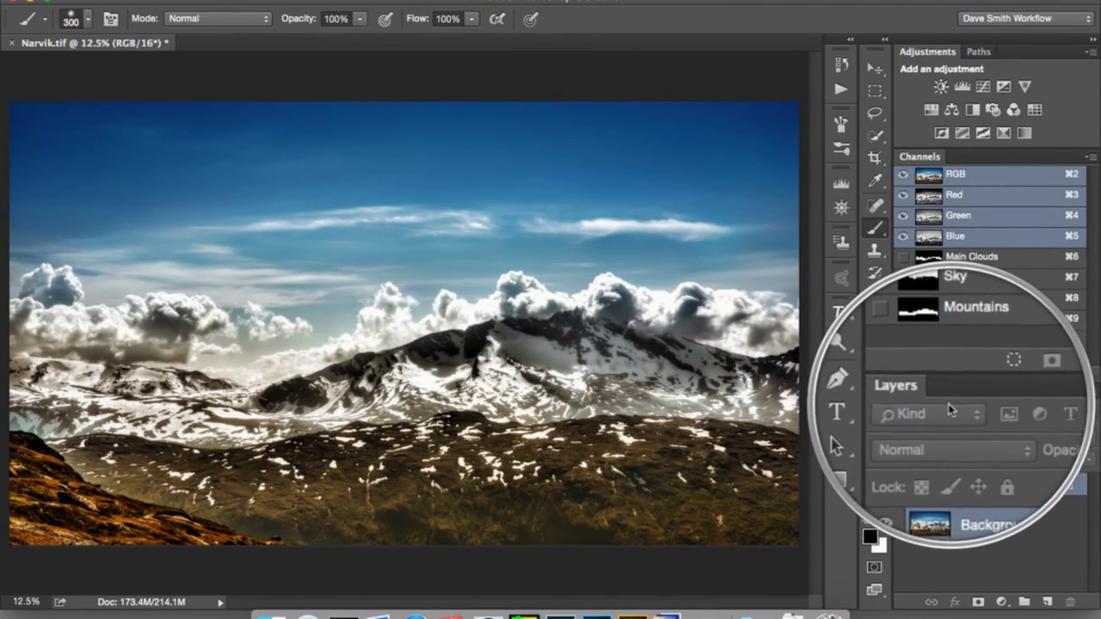
# Duplicate the image onto Layer 1 and select the entire image from the Select menu.
pyautogui.press('super+j')
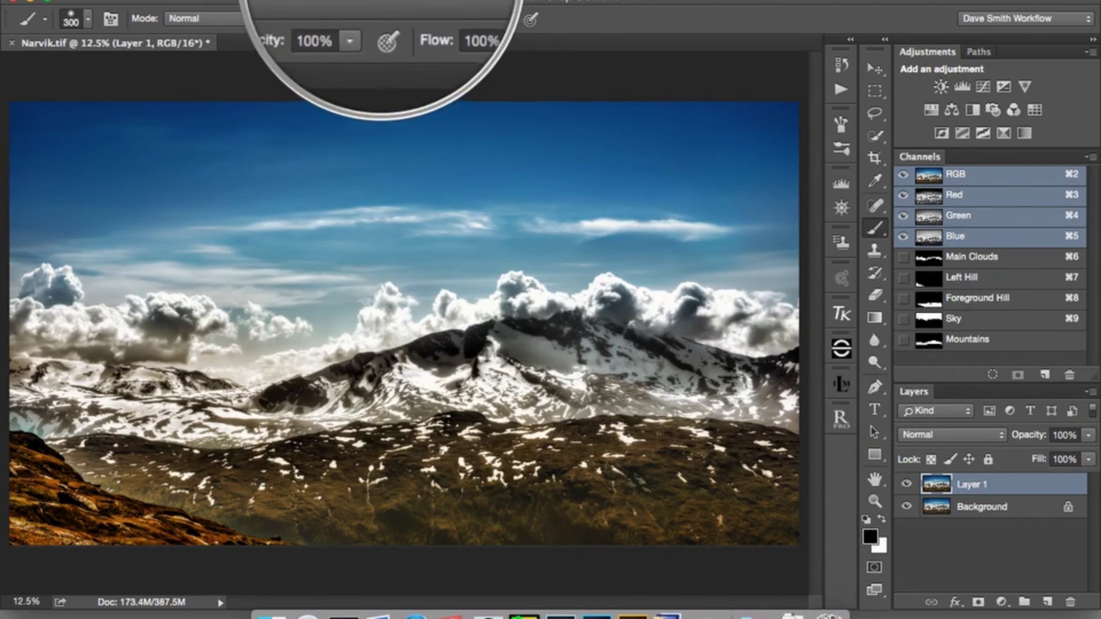
pyautogui.click(389, 2)
pyautogui.click(407, 79)
pyautogui.click(389, 2)
pyautogui.click(413, 47)
pyautogui.click(389, 2)
pyautogui.click(404, 43)
pyautogui.click(389, 2)
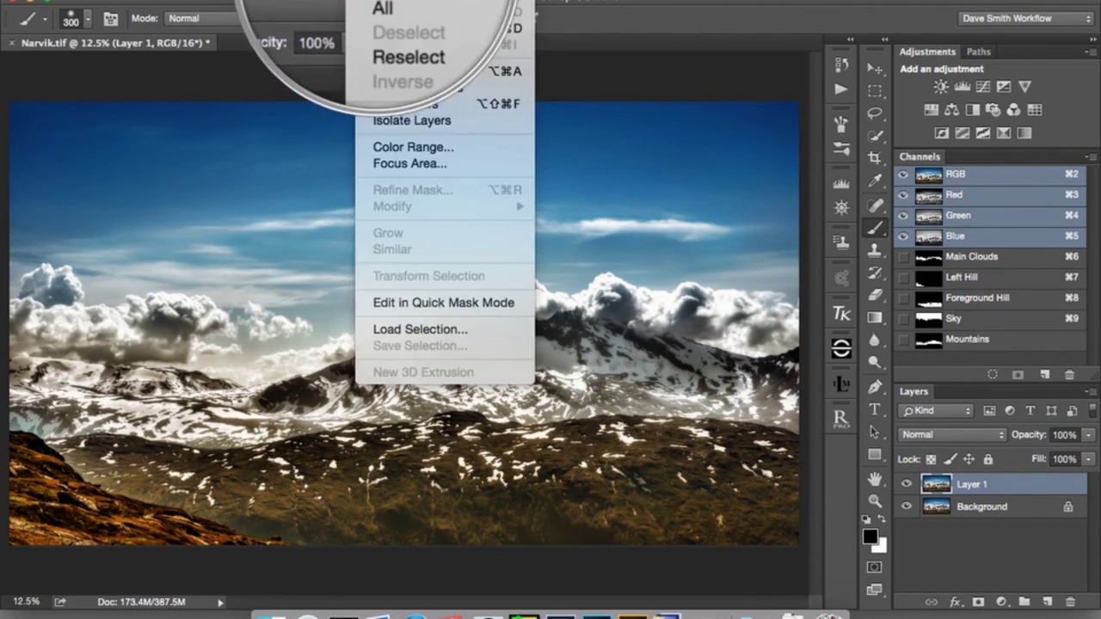
pyautogui.click(413, 49)
# Open Select > Load Selection for Narvik.tif.
pyautogui.click(389, 2)
pyautogui.click(405, 28)
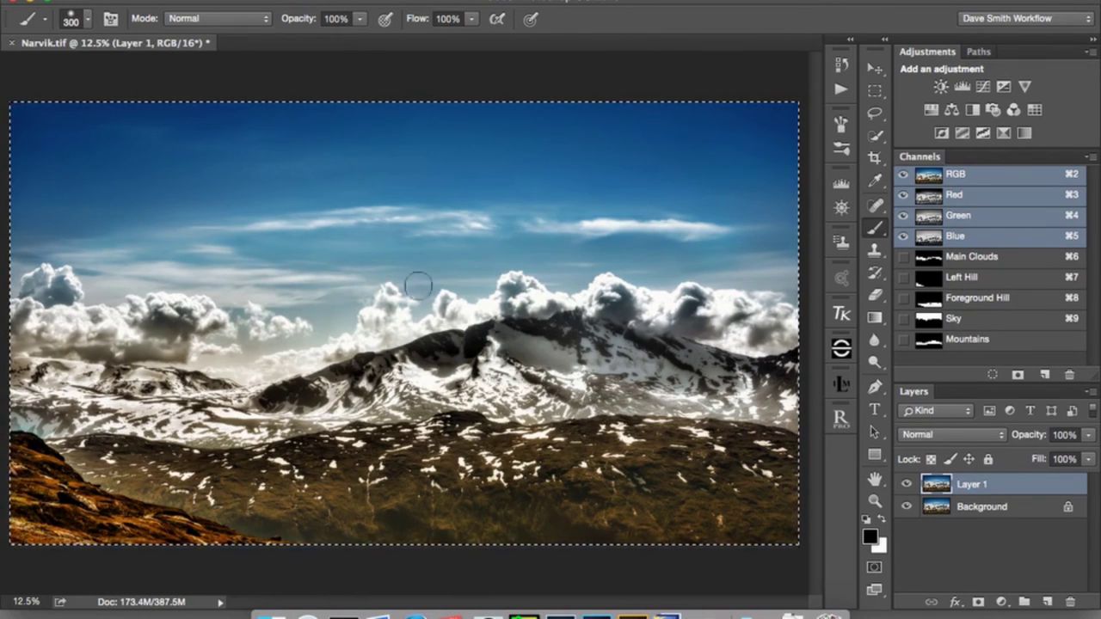
pyautogui.click(370, 1)
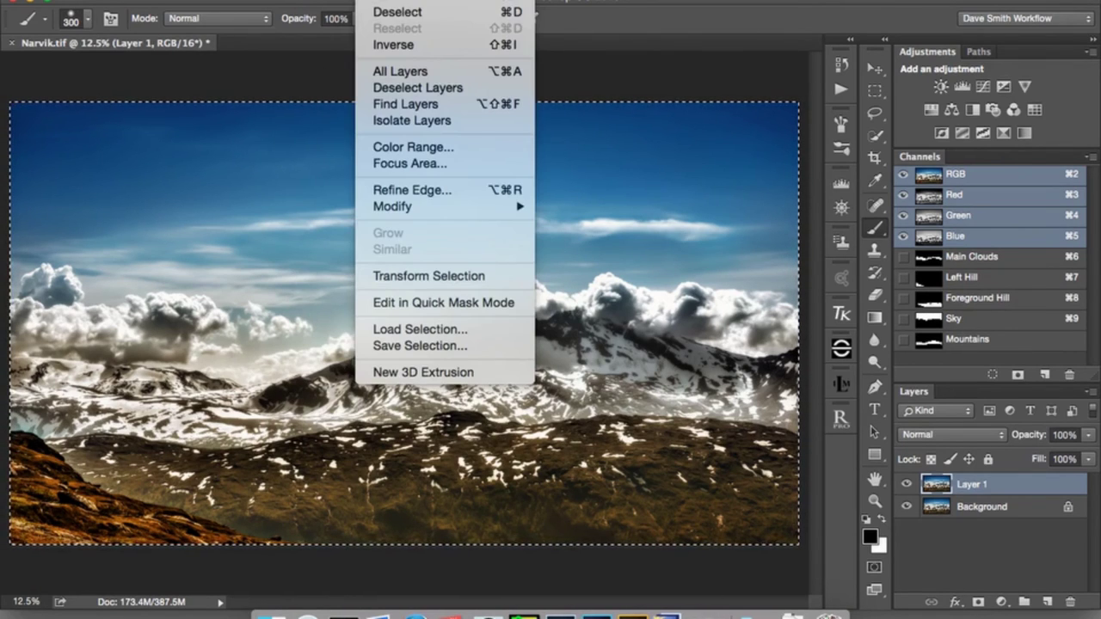
pyautogui.click(430, 331)
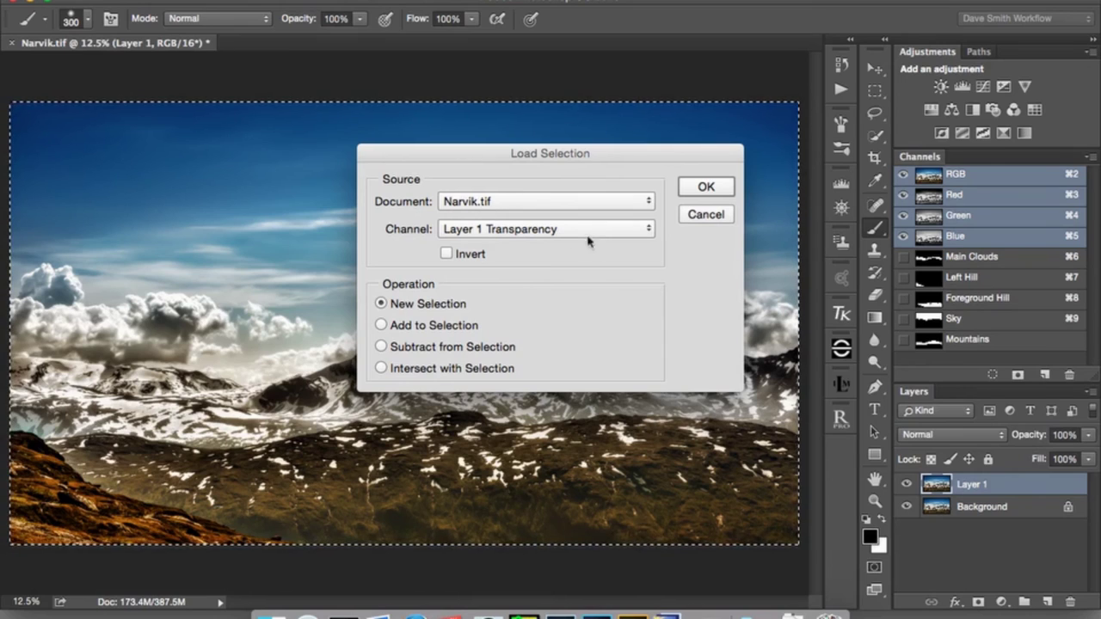
# Load the Sky channel from Narvik.tif as a new selection.
pyautogui.click(509, 203)
pyautogui.click(510, 203)
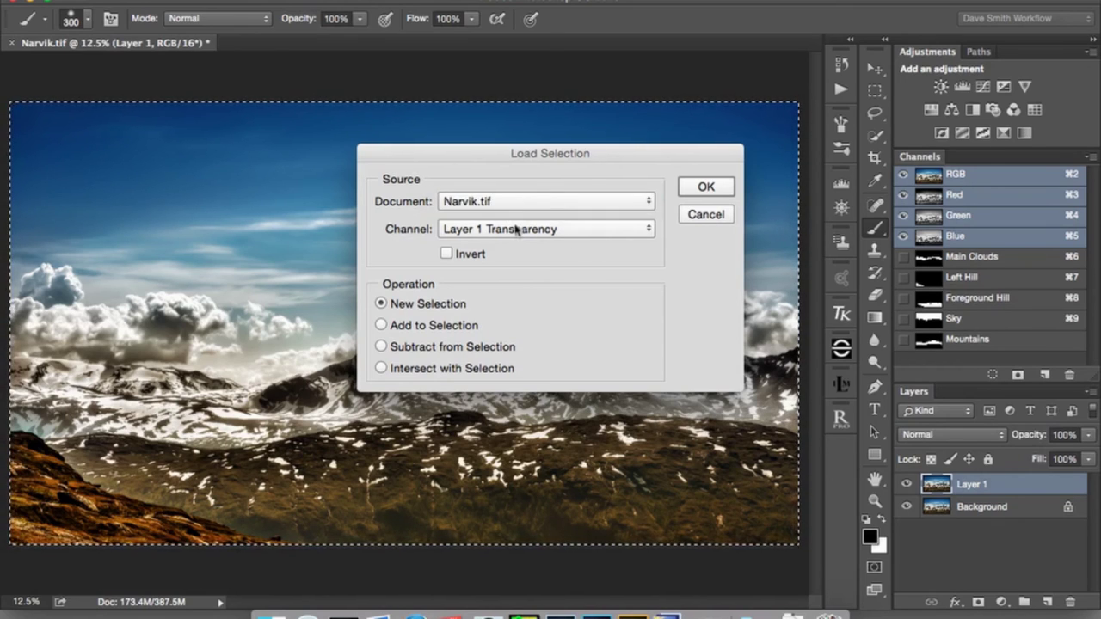
pyautogui.click(515, 228)
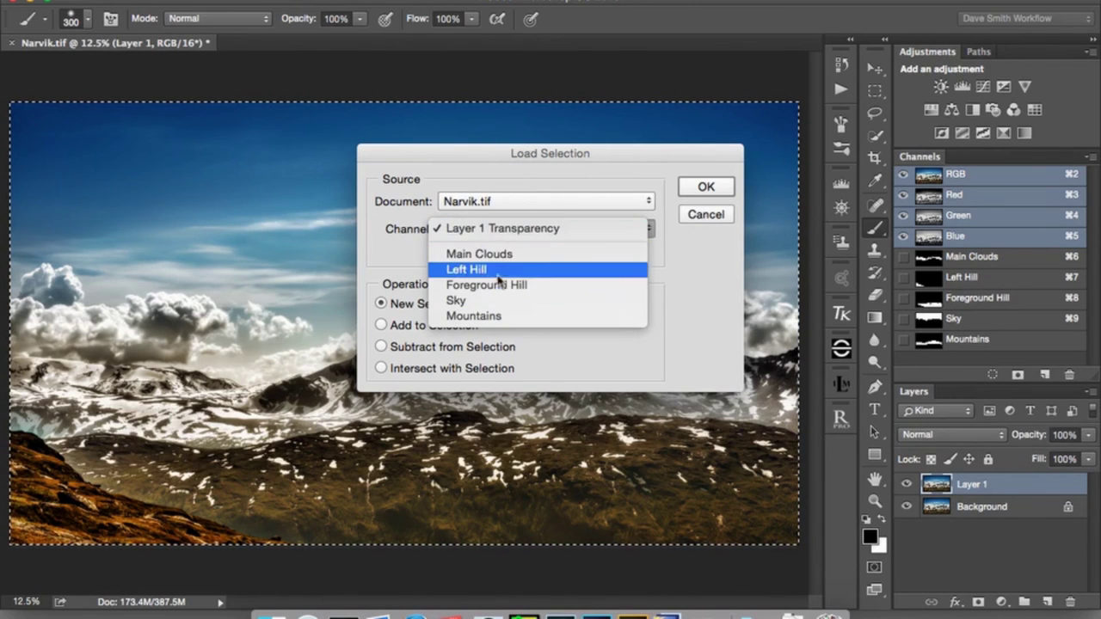
pyautogui.click(475, 301)
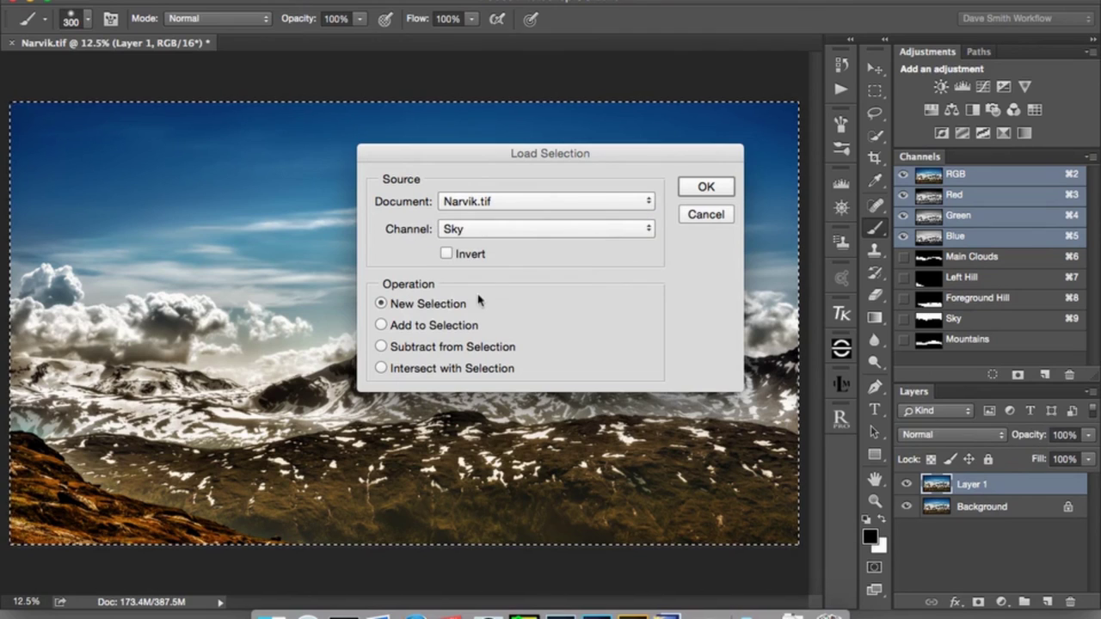
pyautogui.click(699, 190)
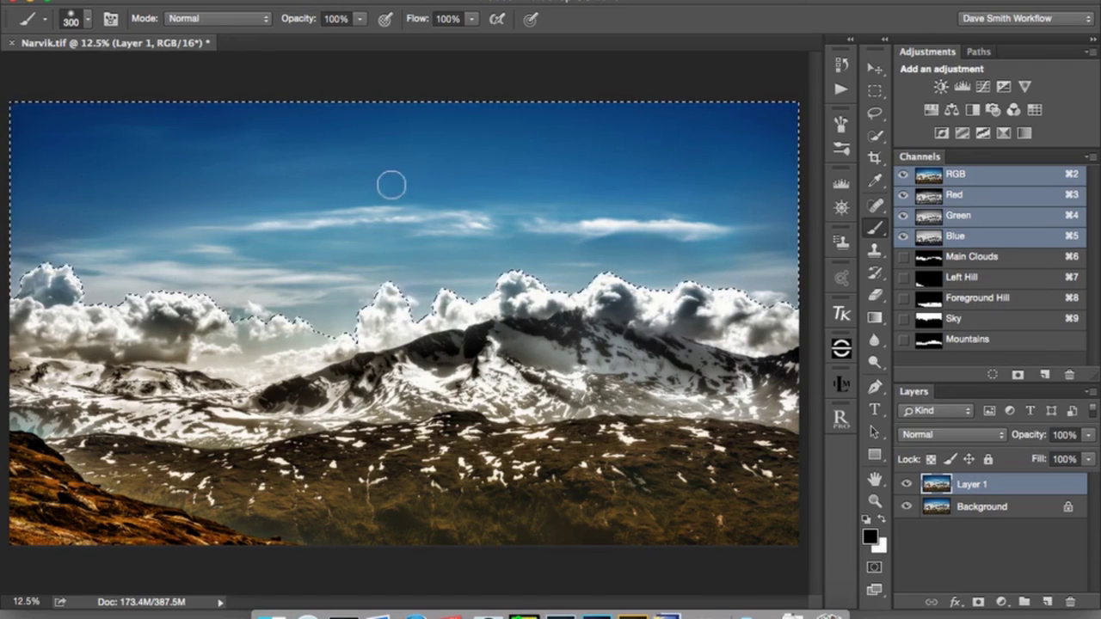
# Switch to the Quick Selection tool, keeping the Sky selection active above Layer 1.
pyautogui.click(875, 135)
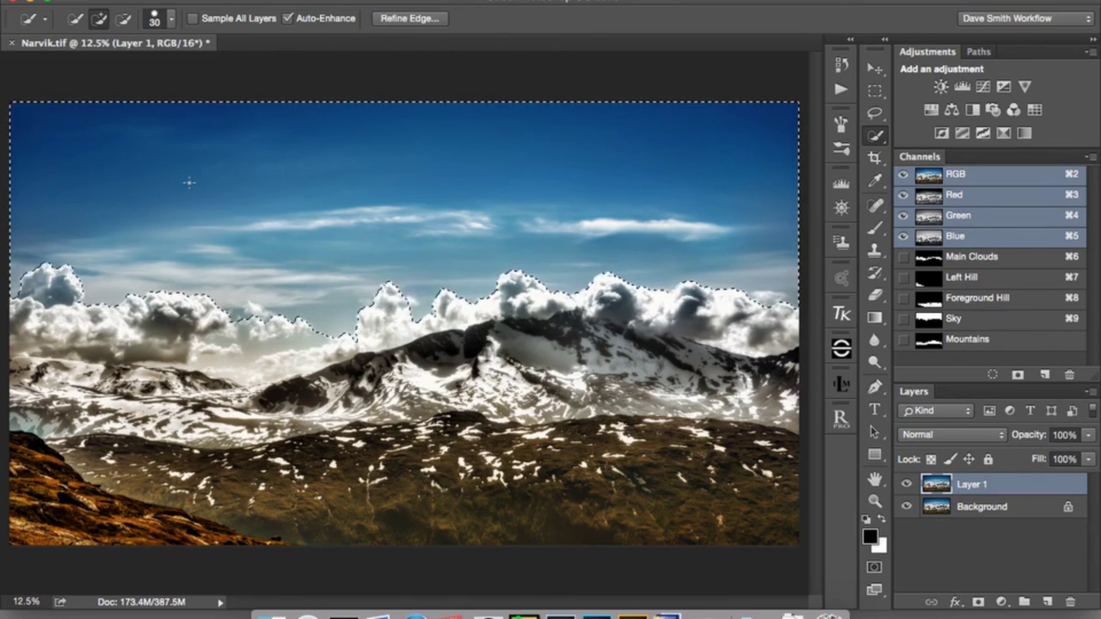
# Drag Layer 1 to the trash and deselect with Cmd+D, leaving only Background.
pyautogui.moveTo(1035, 483); pyautogui.dragTo(1069, 603)
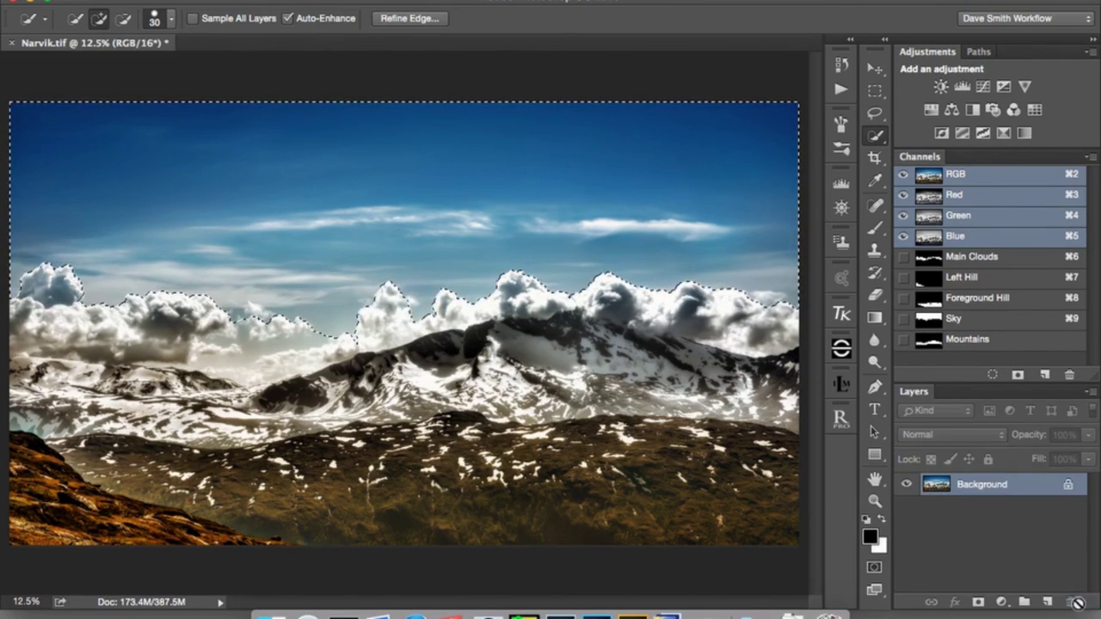
pyautogui.press('super+d')
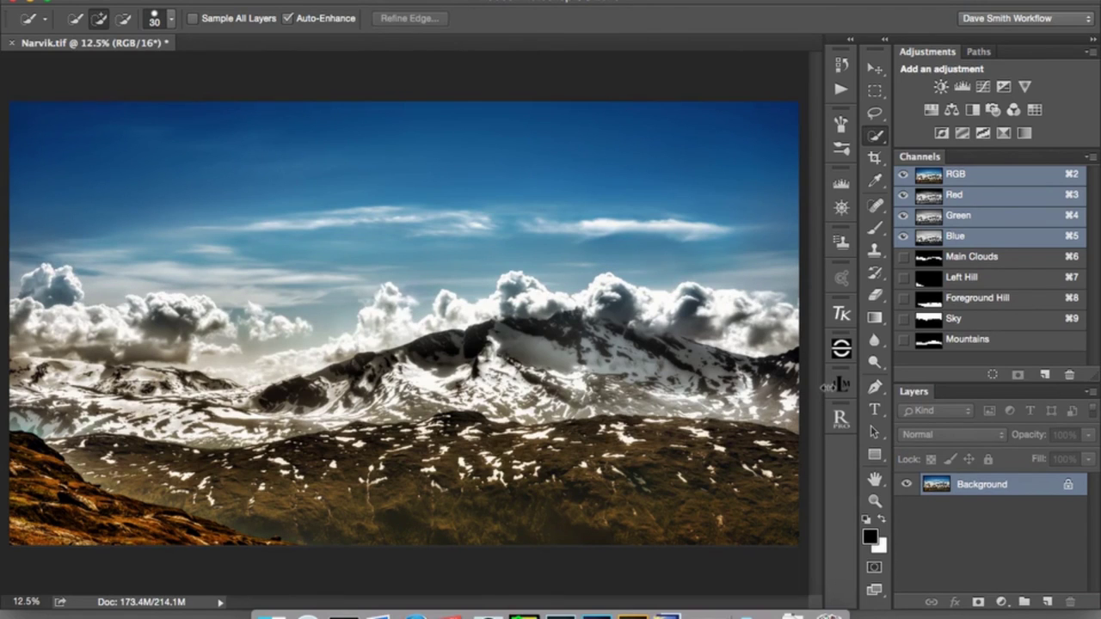